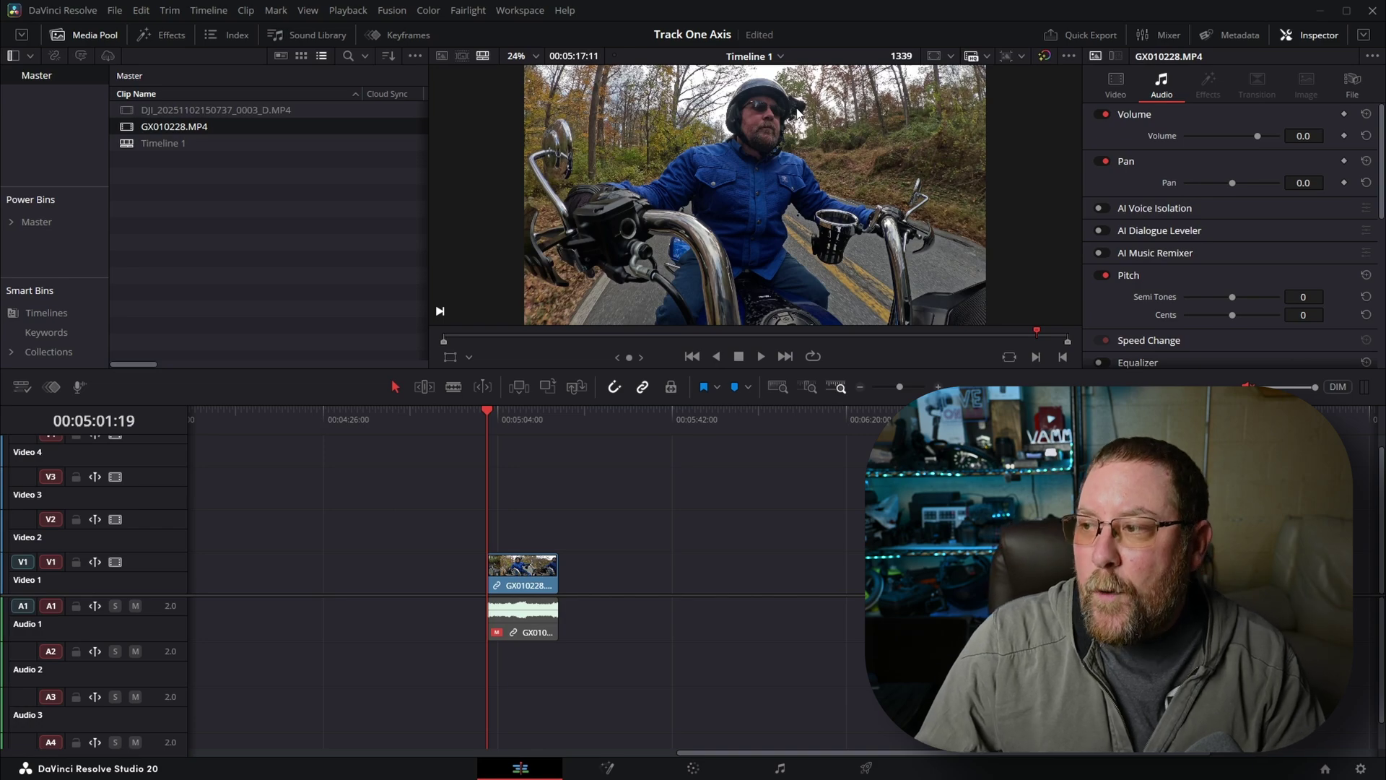
Open the motorcycle clip on the Fusion page and search the tool picker for 'tracker'.
click(525, 576)
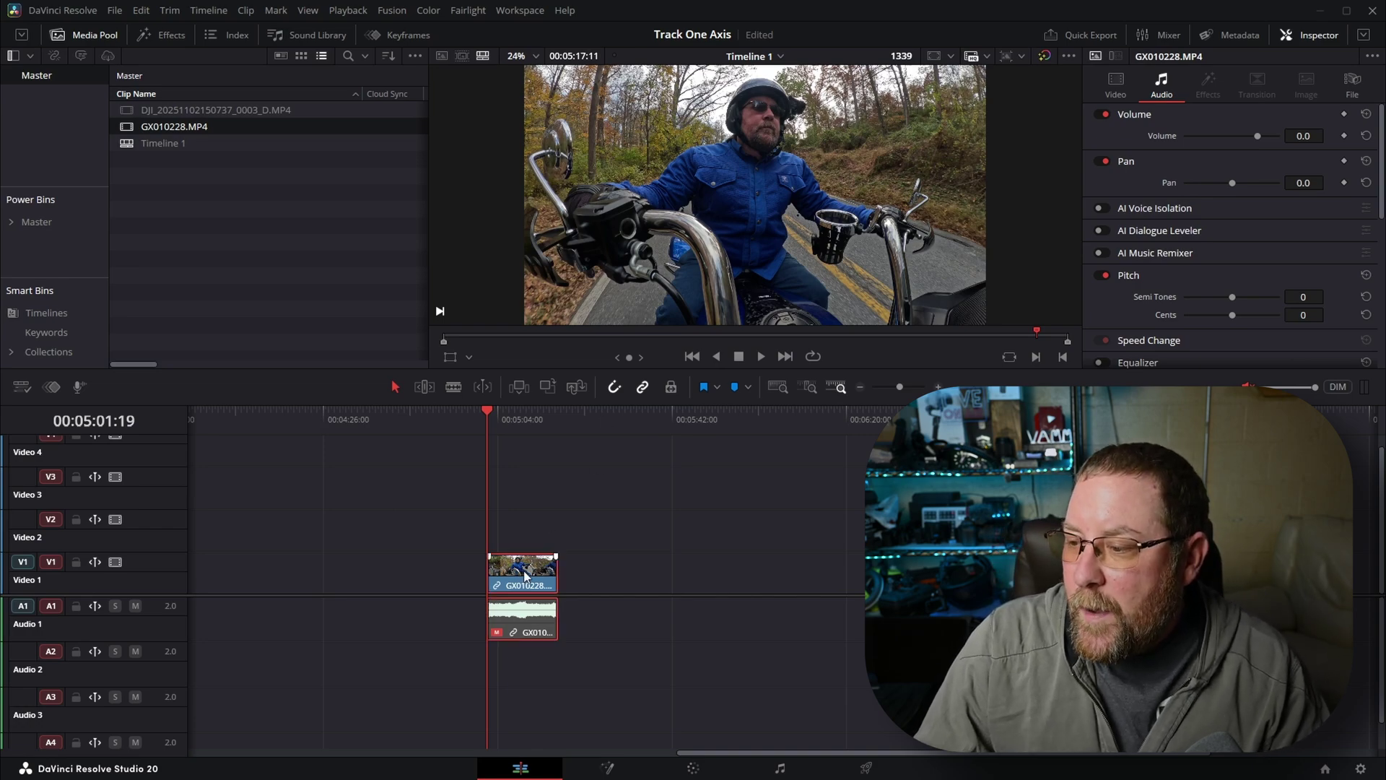
click(614, 773)
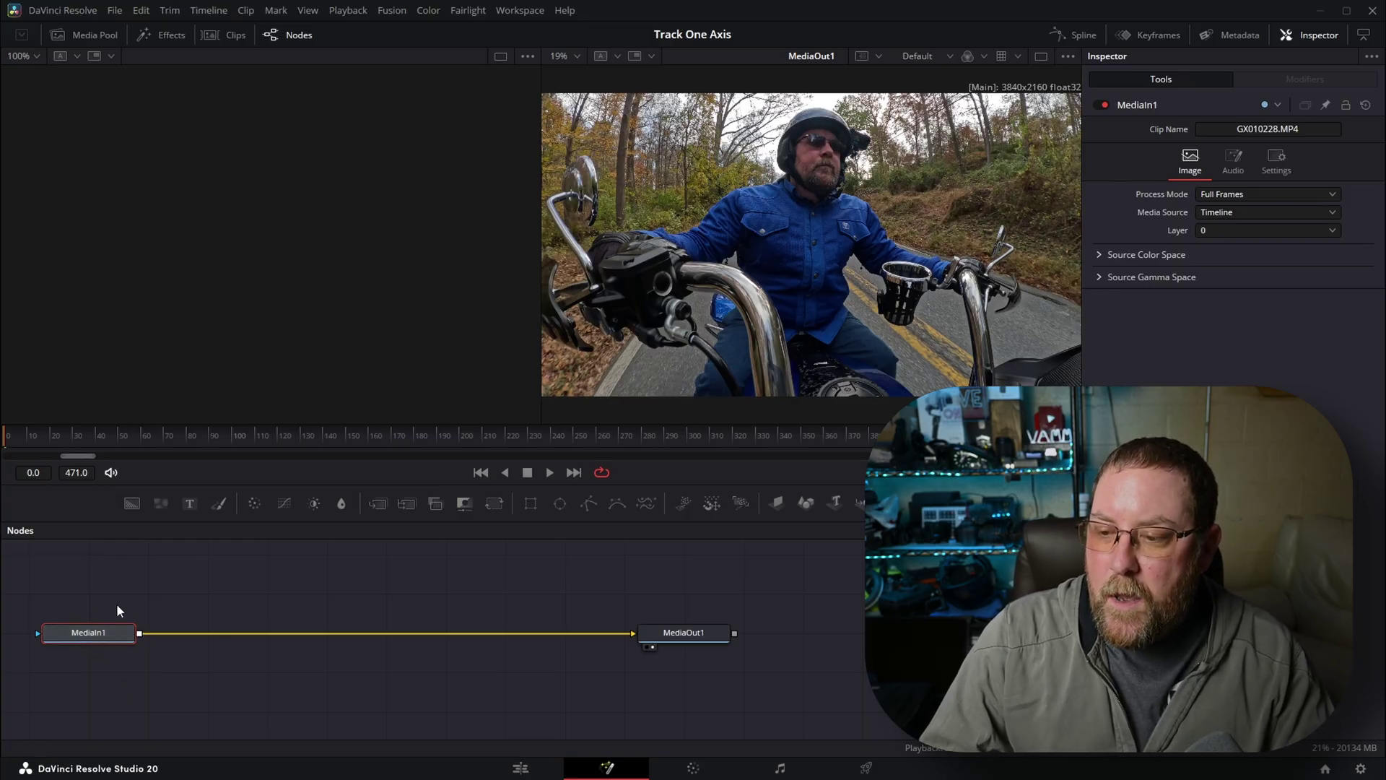
key(shift+space)
text(tracker)
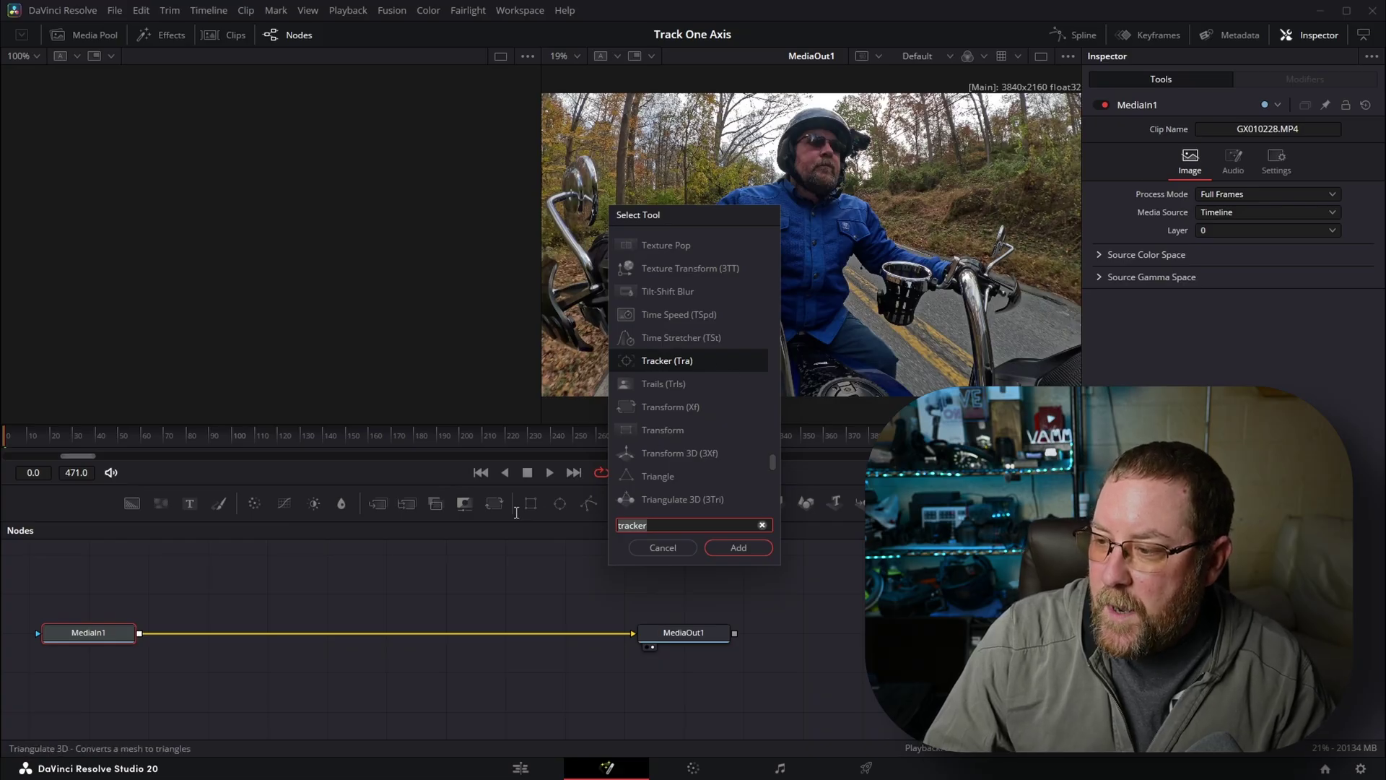
text(trac)
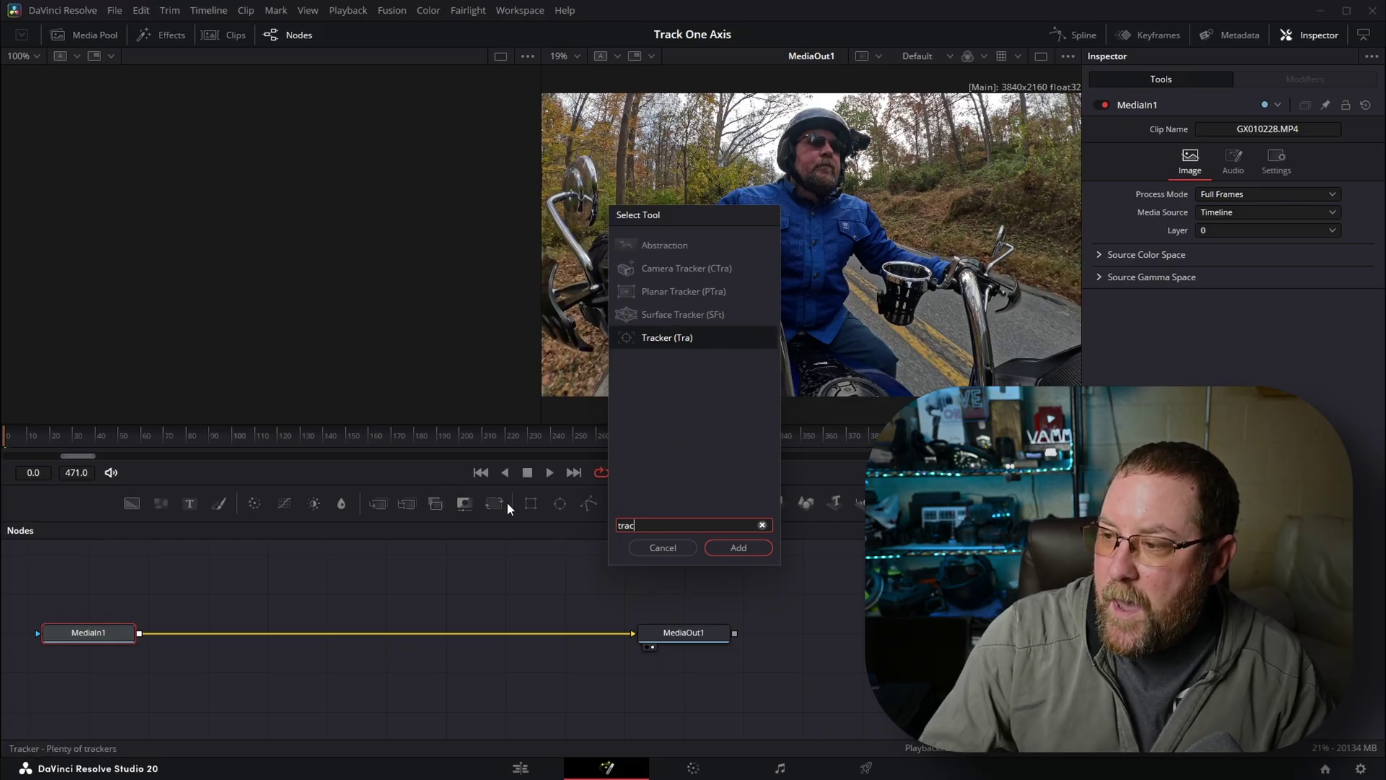
Add a Tracker, replace IntelliTrack 1 with a Point tracker, and place Point 2 on the rider's helmet.
click(739, 547)
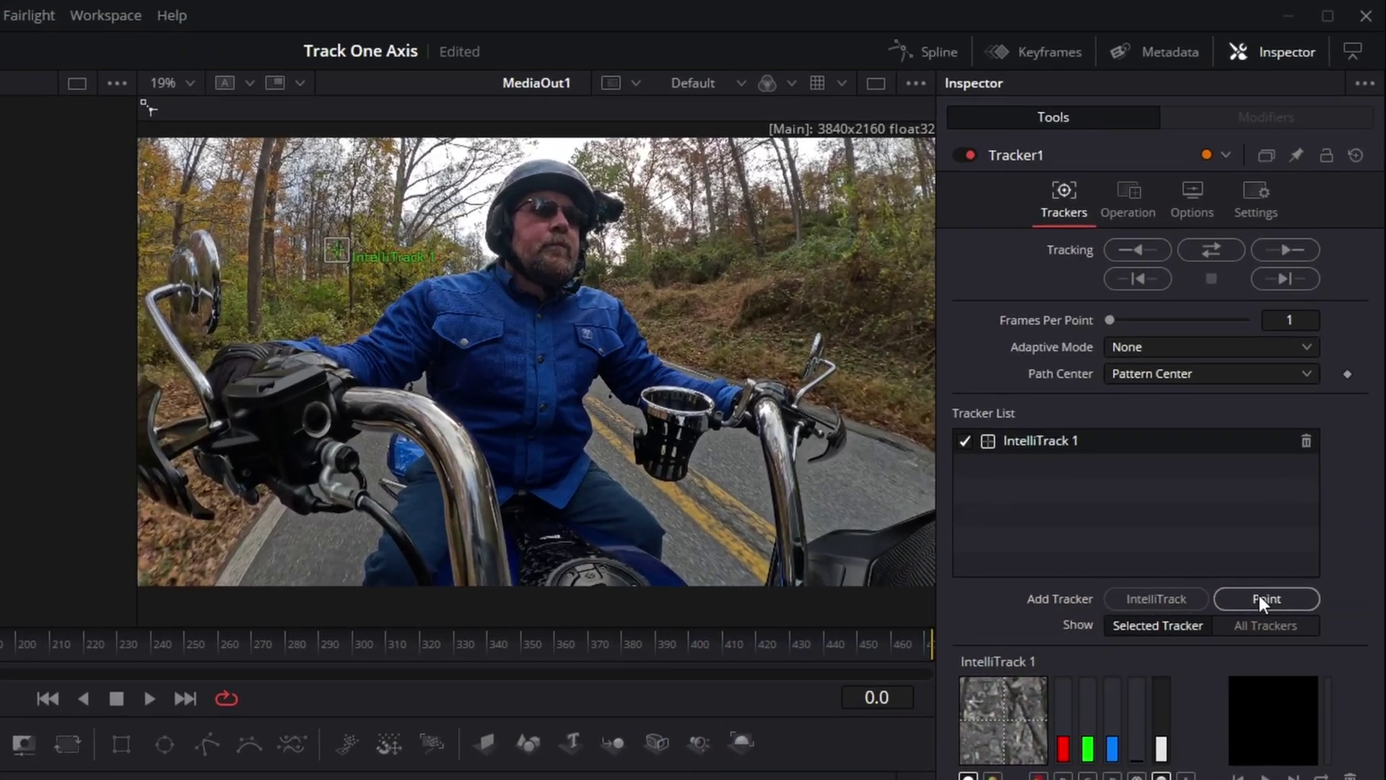
click(1300, 407)
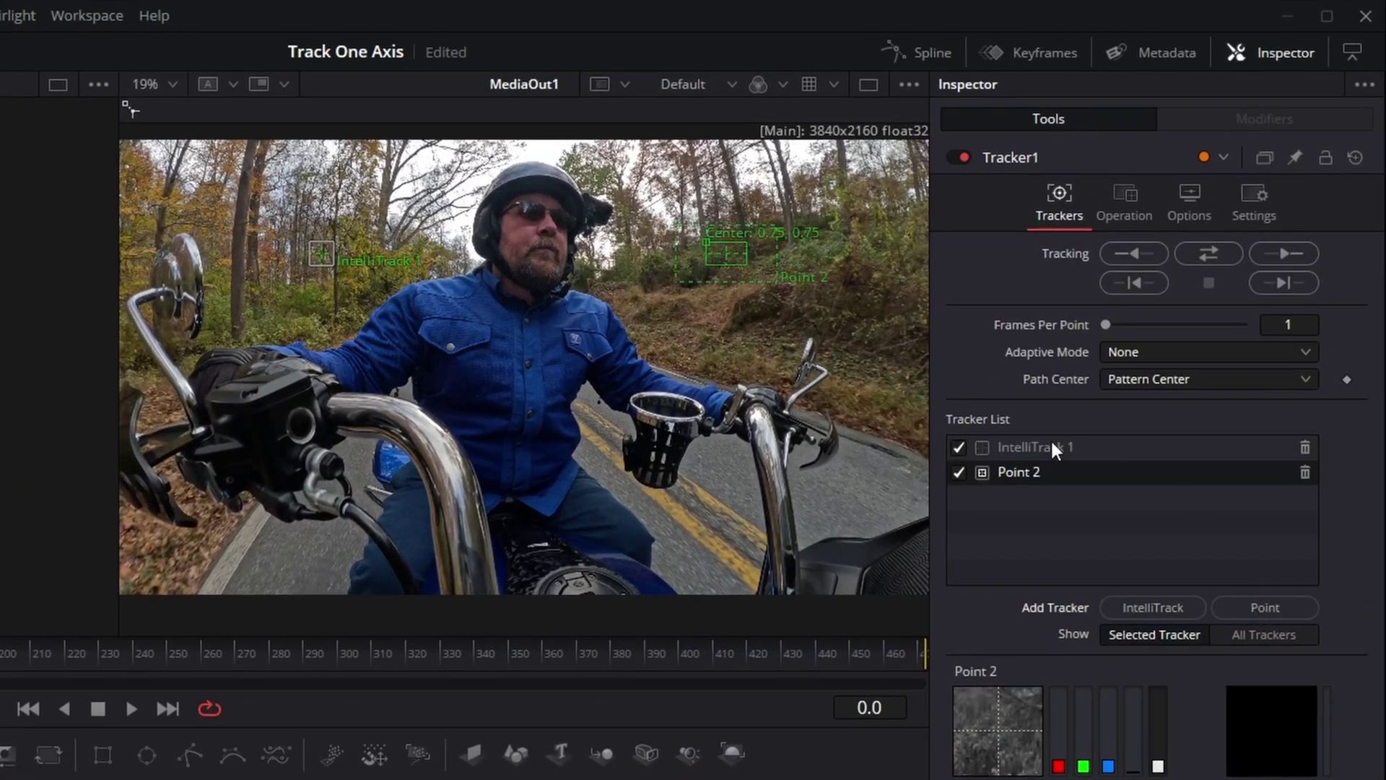
click(1304, 447)
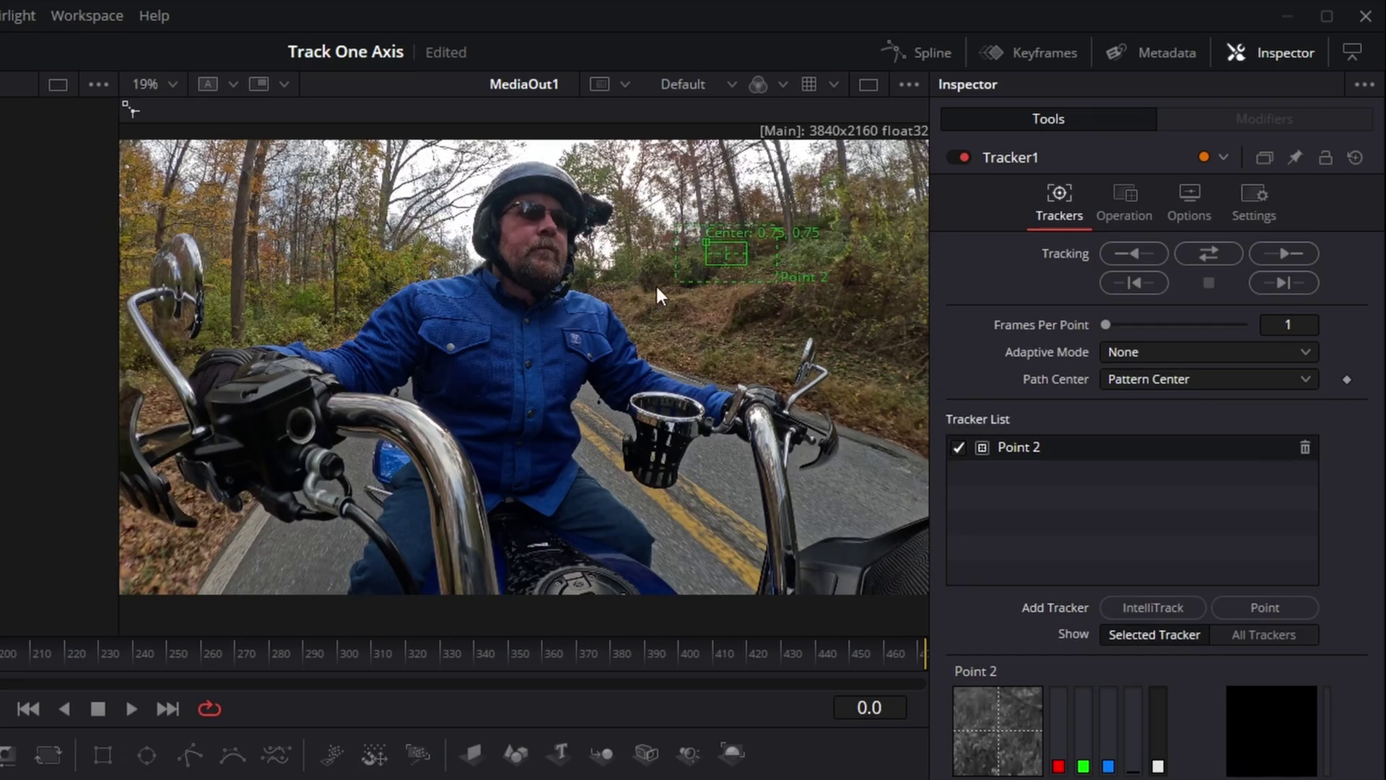
mouse_move(752, 271)
drag(704, 244, 570, 197)
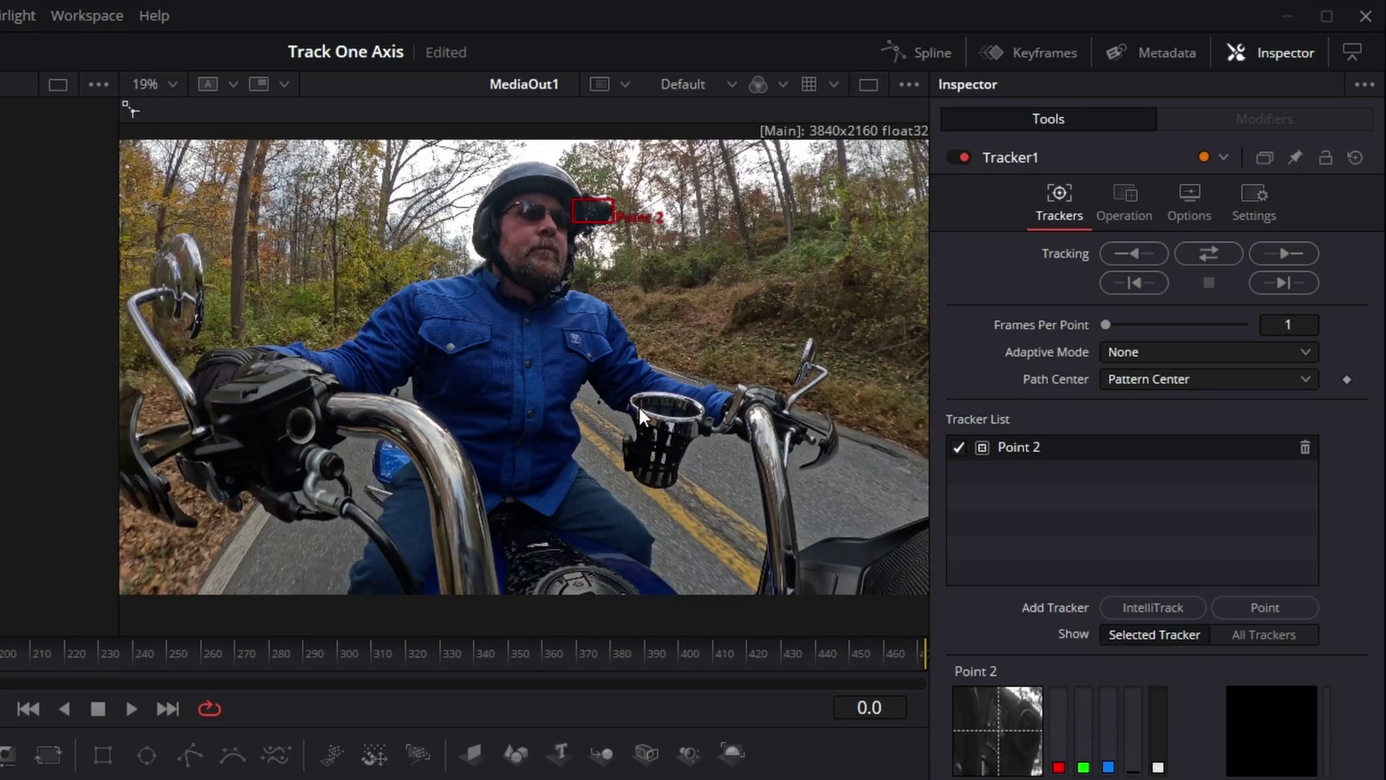
Set Adaptive Mode to Best match, lower Match Tolerance to 0.0472, and start the track.
click(1141, 349)
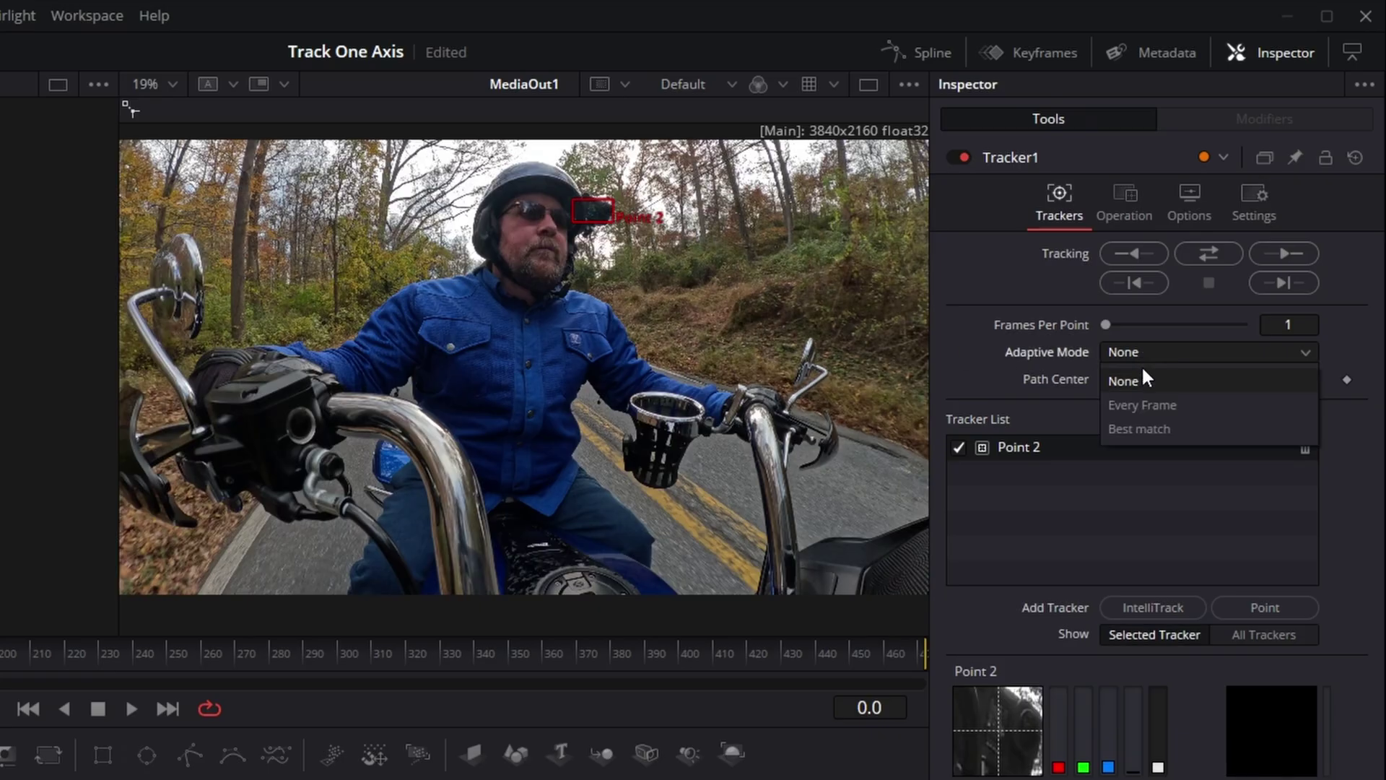
click(1150, 431)
drag(1160, 378, 1129, 374)
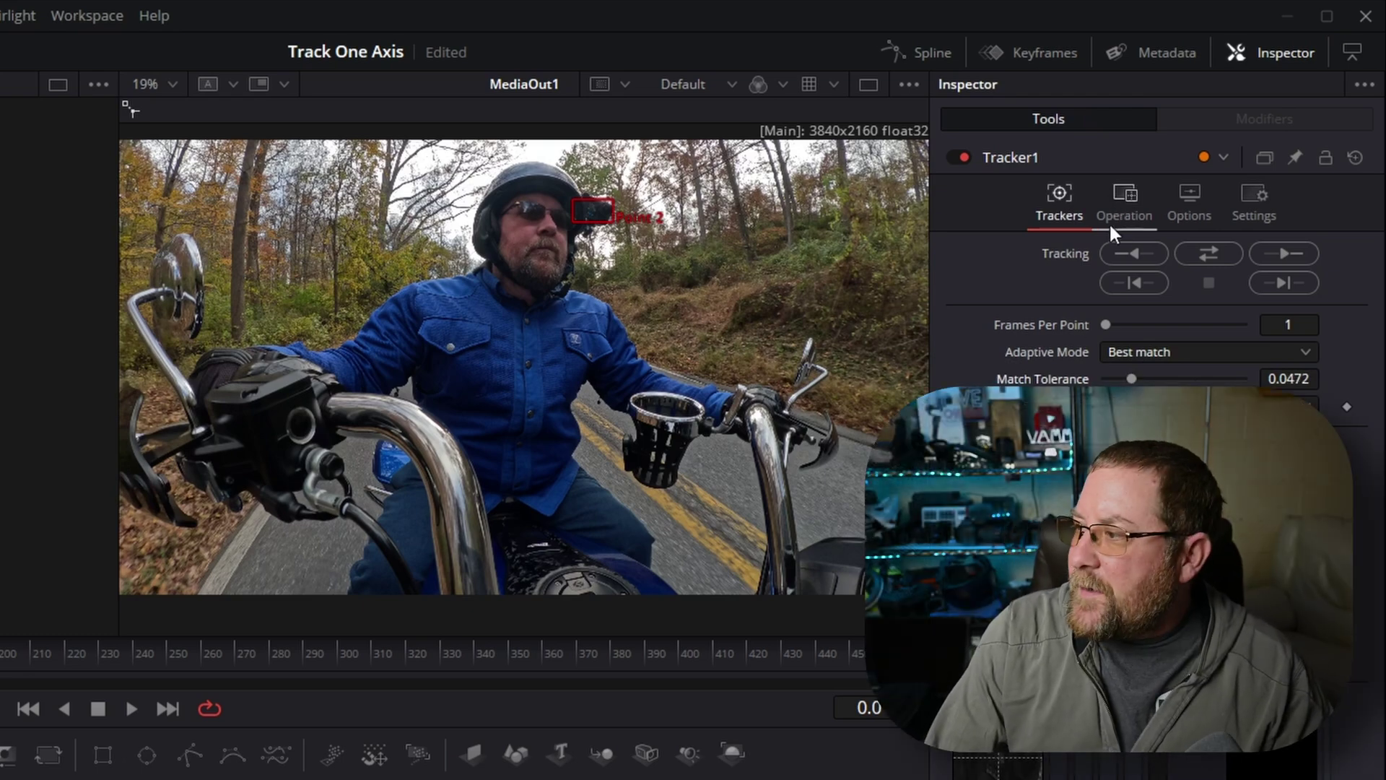
click(1209, 254)
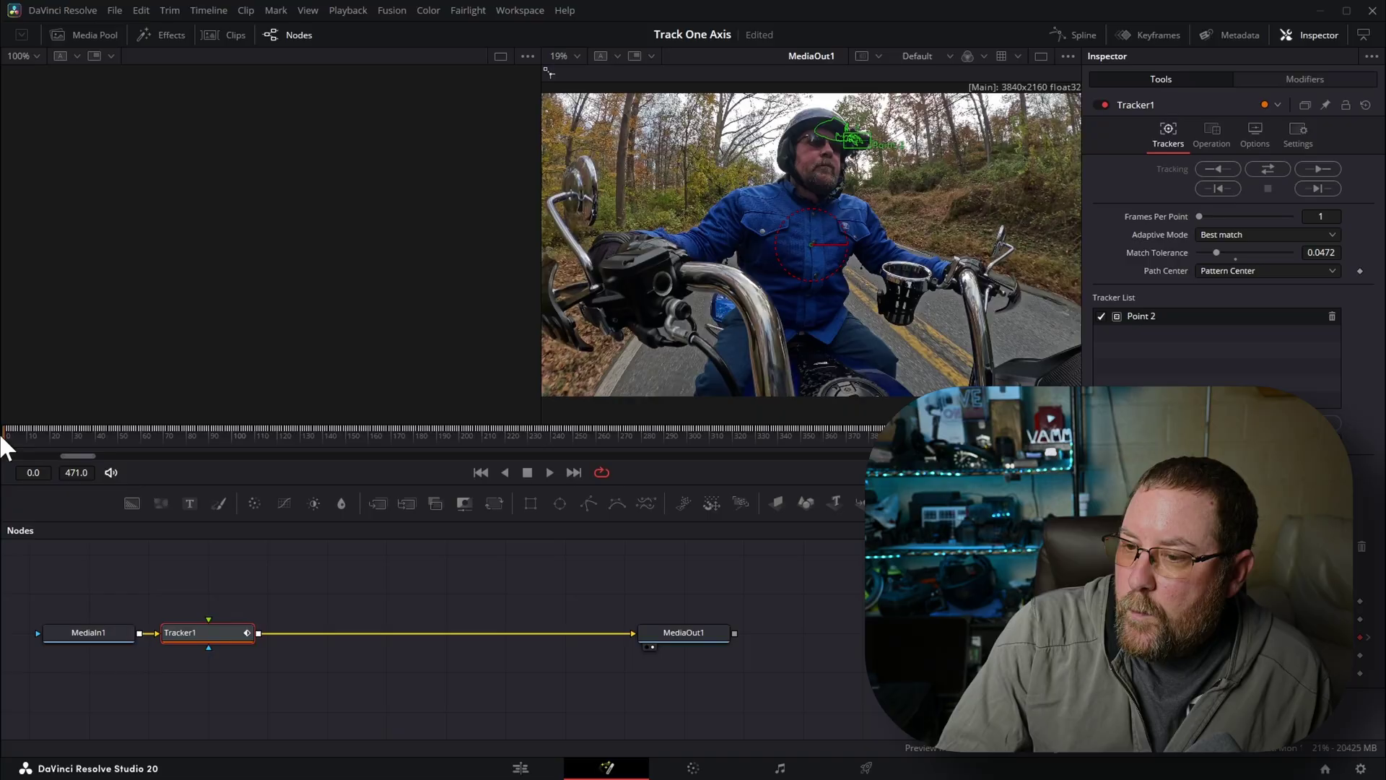
Scrub to check the track, save the project with Ctrl+S, and add a Text+ node.
mouse_move(10, 438)
mouse_down()
mouse_move(280, 459)
mouse_move(869, 450)
mouse_move(4, 449)
mouse_up()
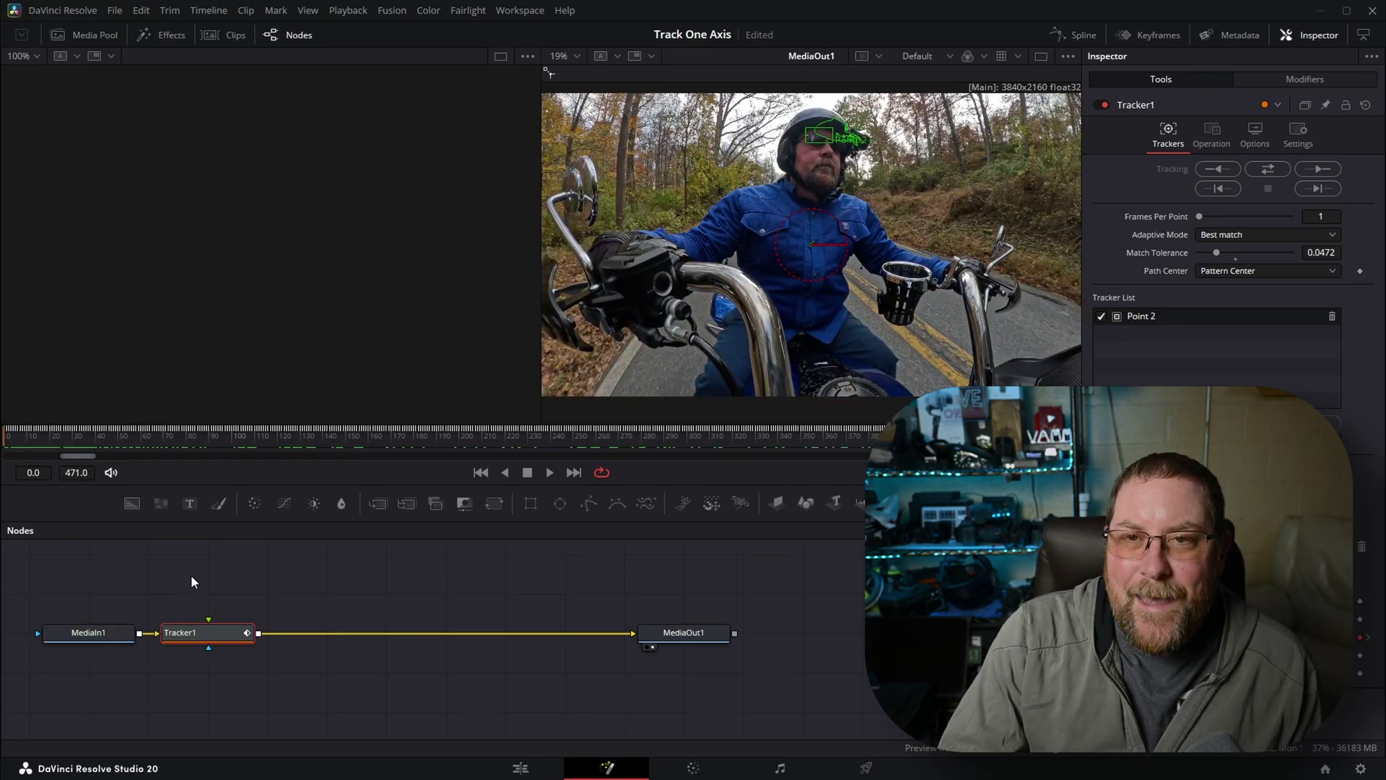
key(ctrl+s)
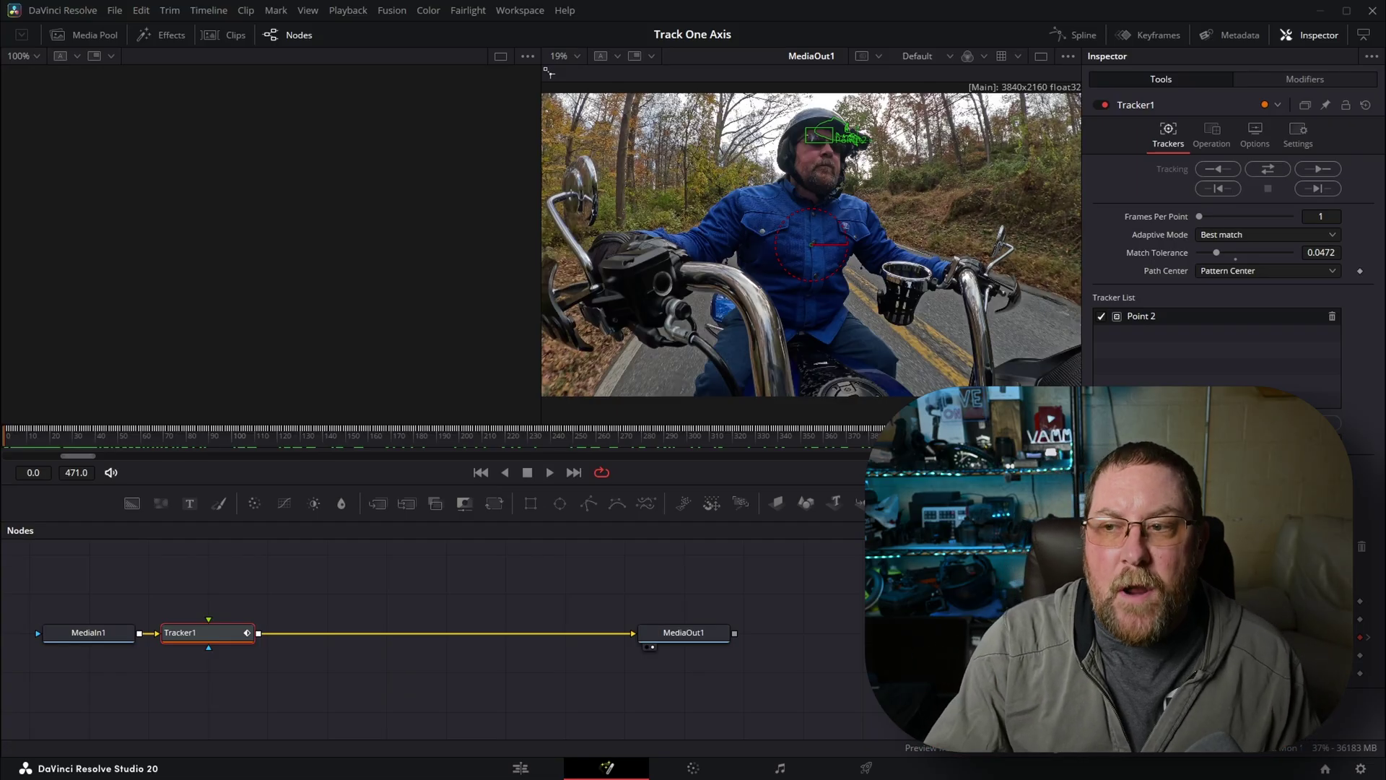
drag(189, 503, 110, 586)
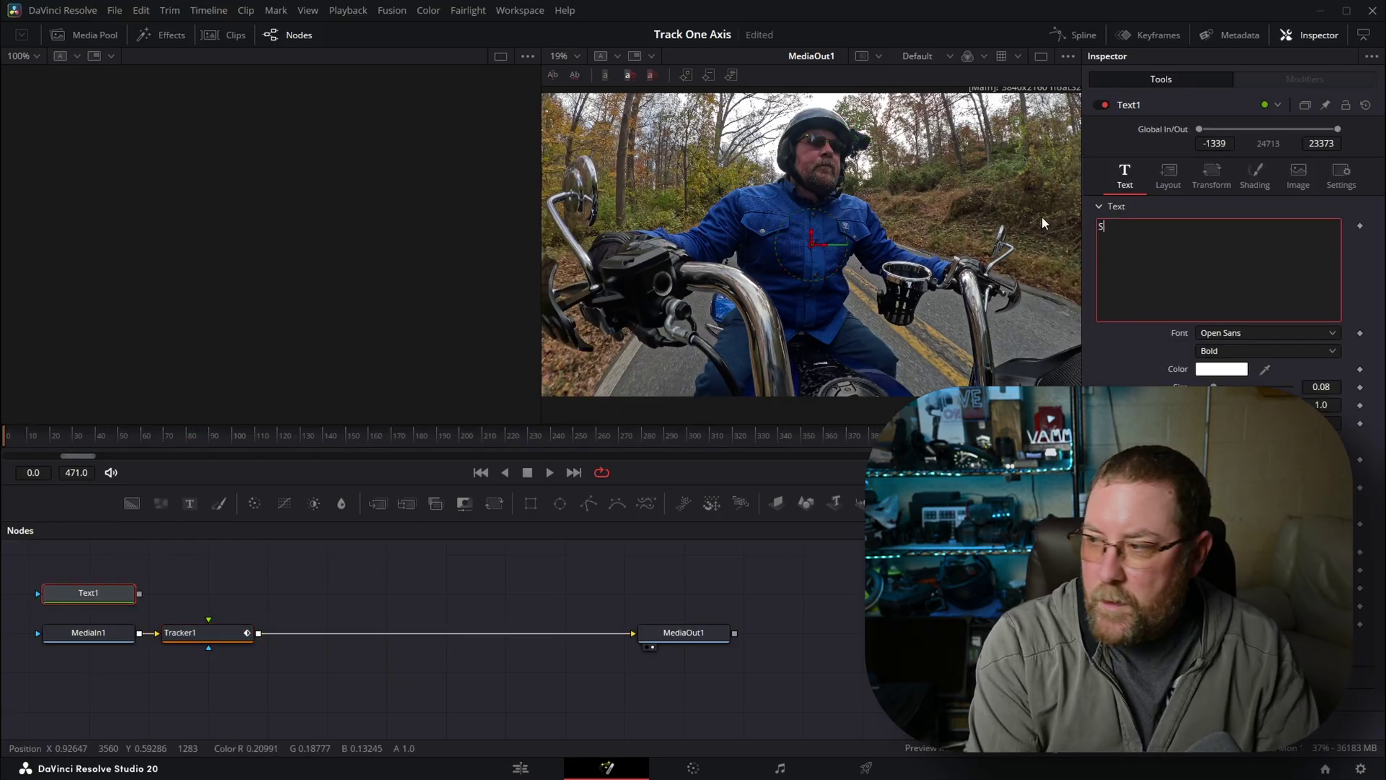
Type SUBSCRIBE into Text1 and set its font to Impact Regular.
text(SUBSCRIBE)
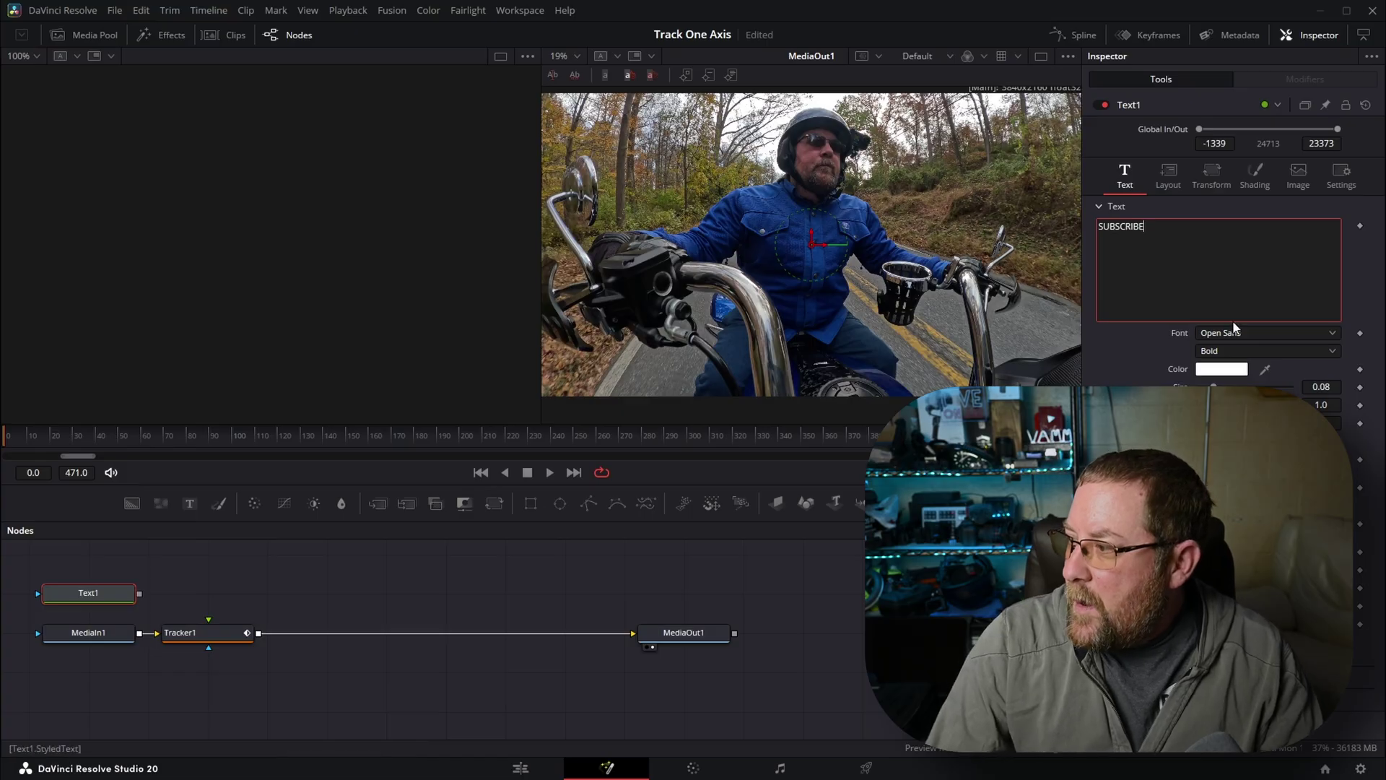
click(1212, 329)
click(1219, 352)
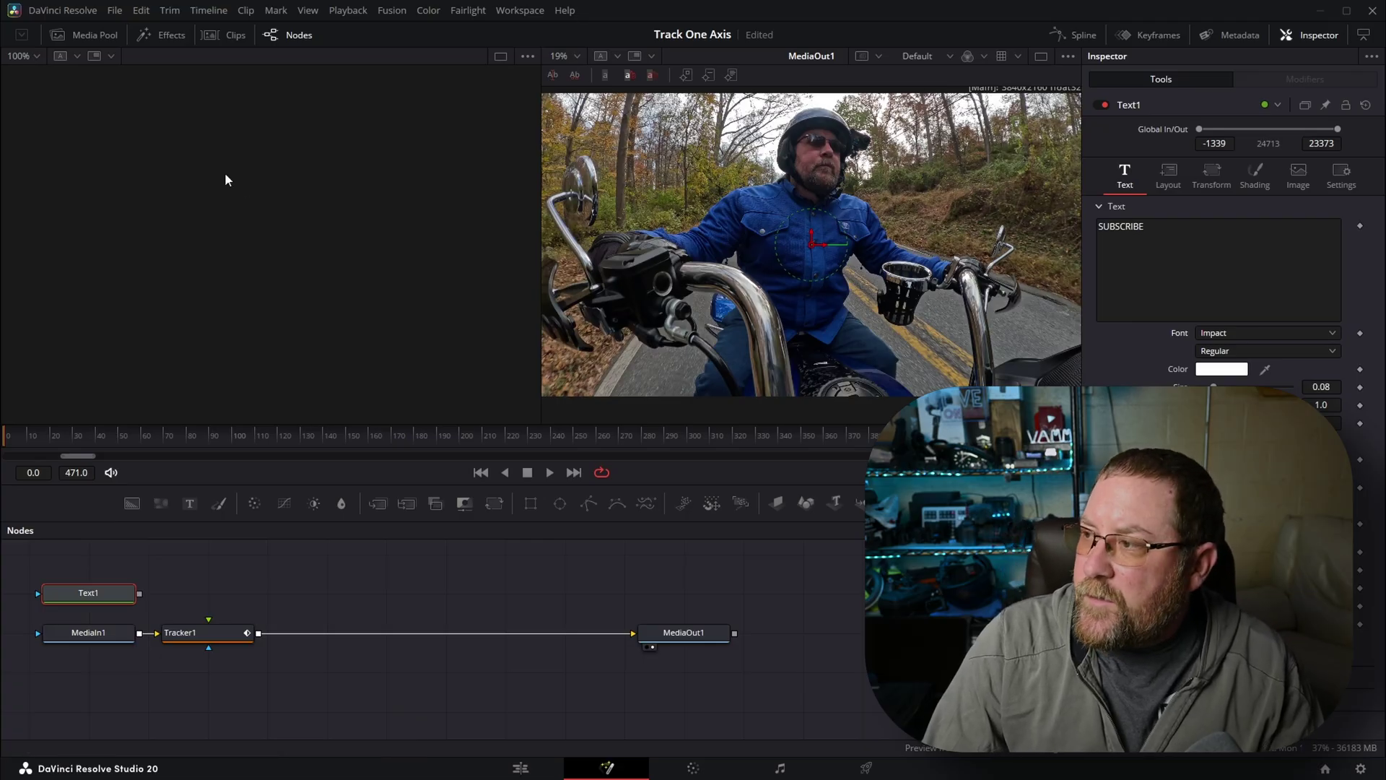
click(1040, 56)
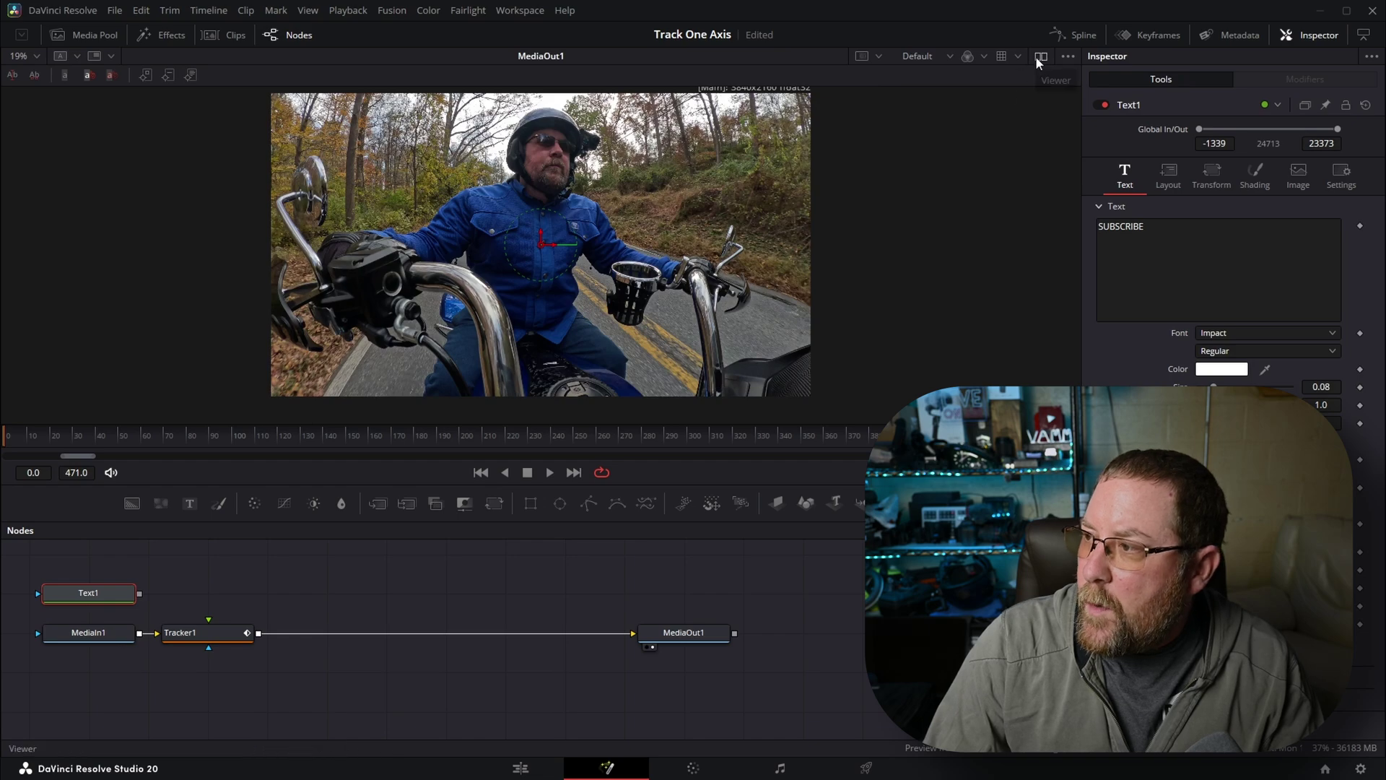
click(1041, 56)
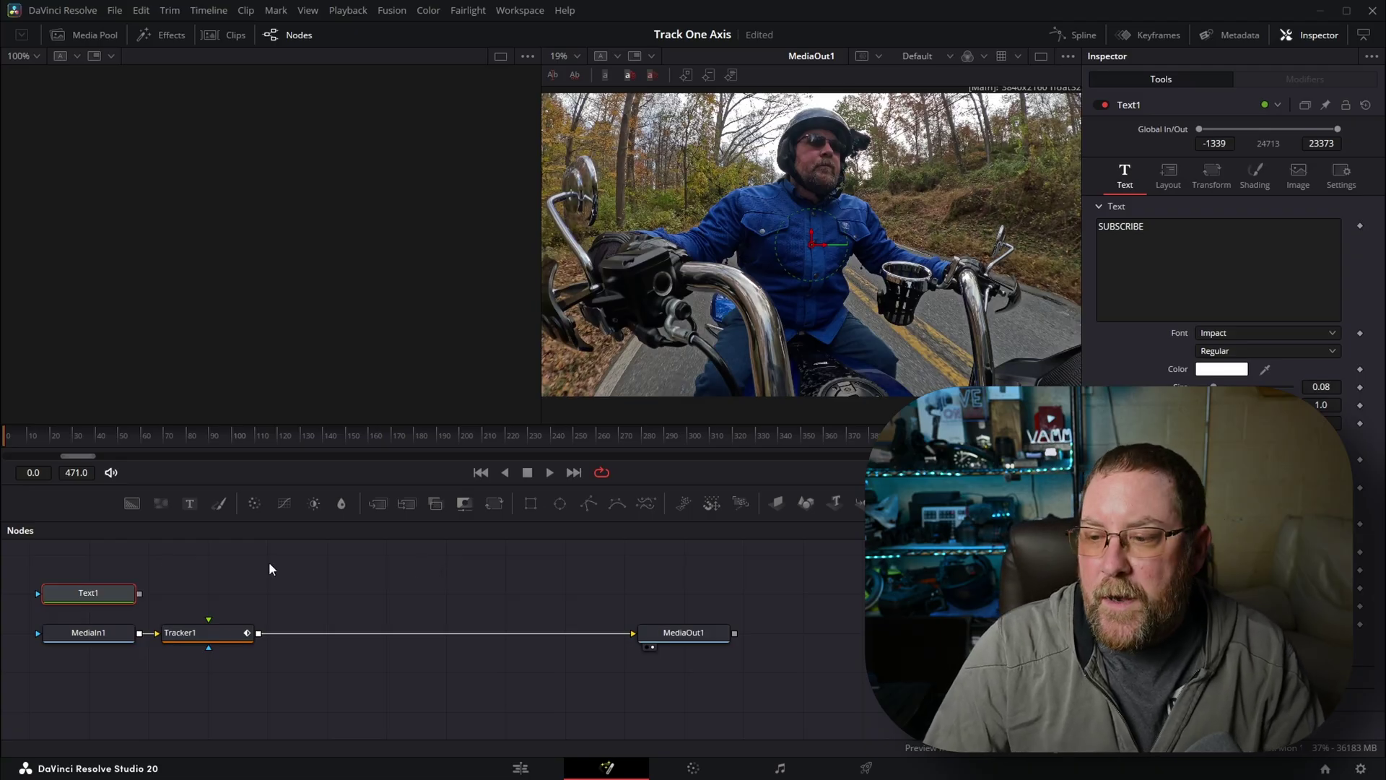
Undo a Text1-to-Tracker link and insert a Transform node after Text1 instead.
drag(141, 593, 213, 633)
key(ctrl+z)
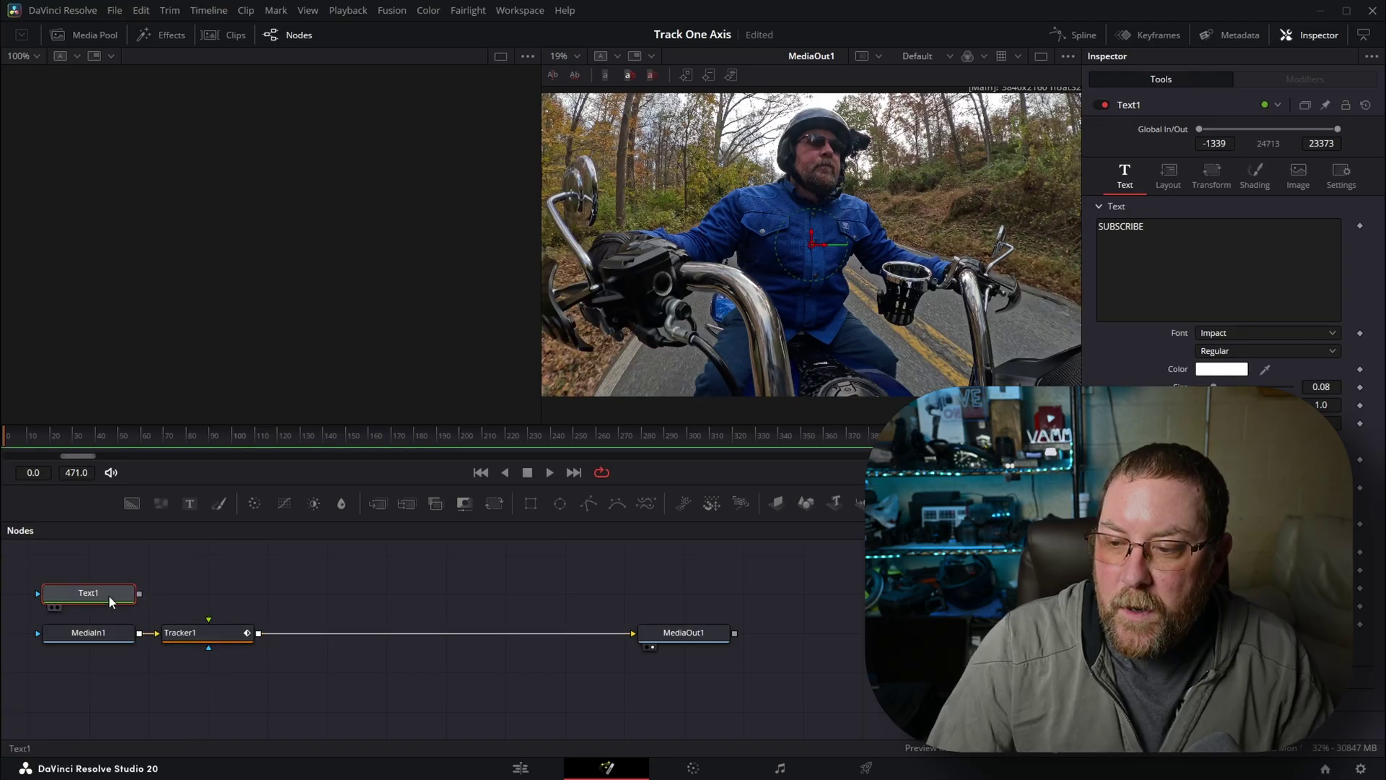
key(shift+space)
text(trac)
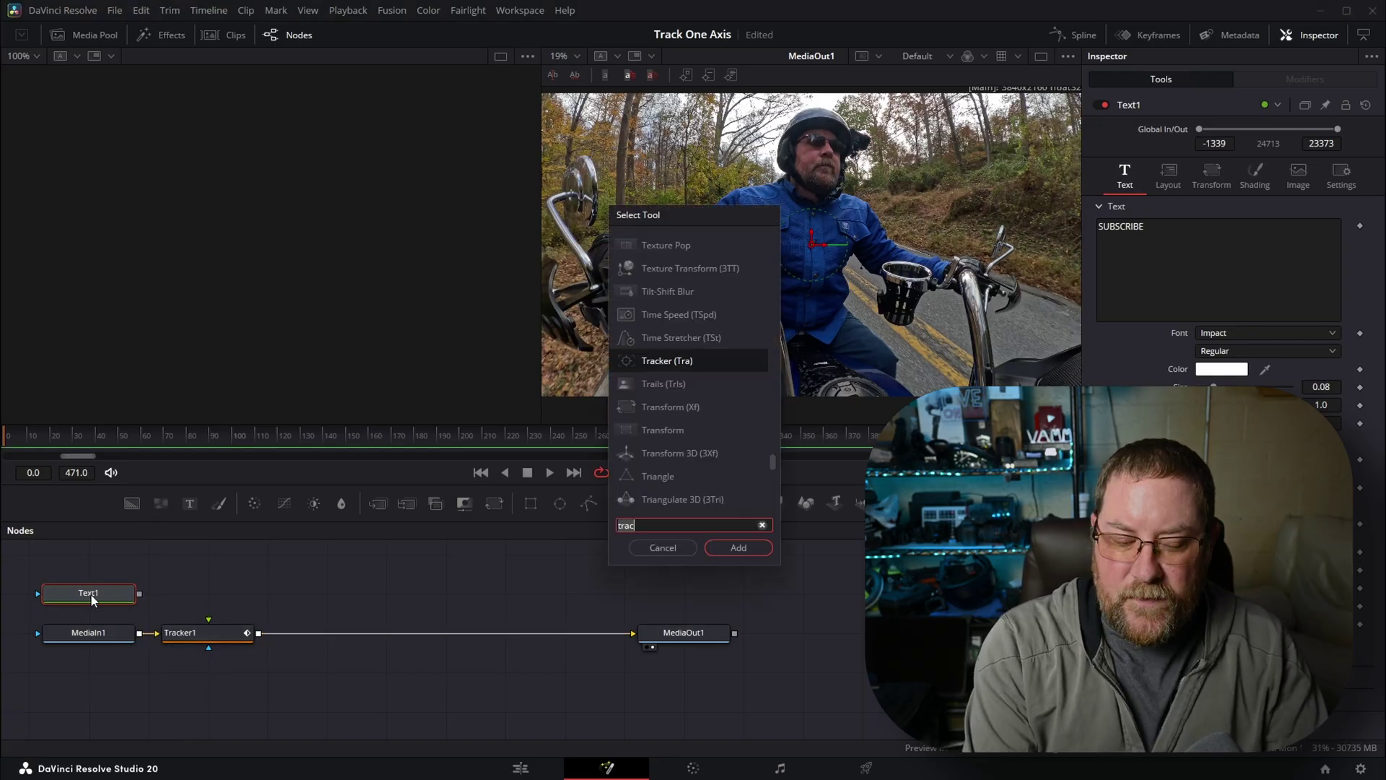
key(BackSpace)
text(ns)
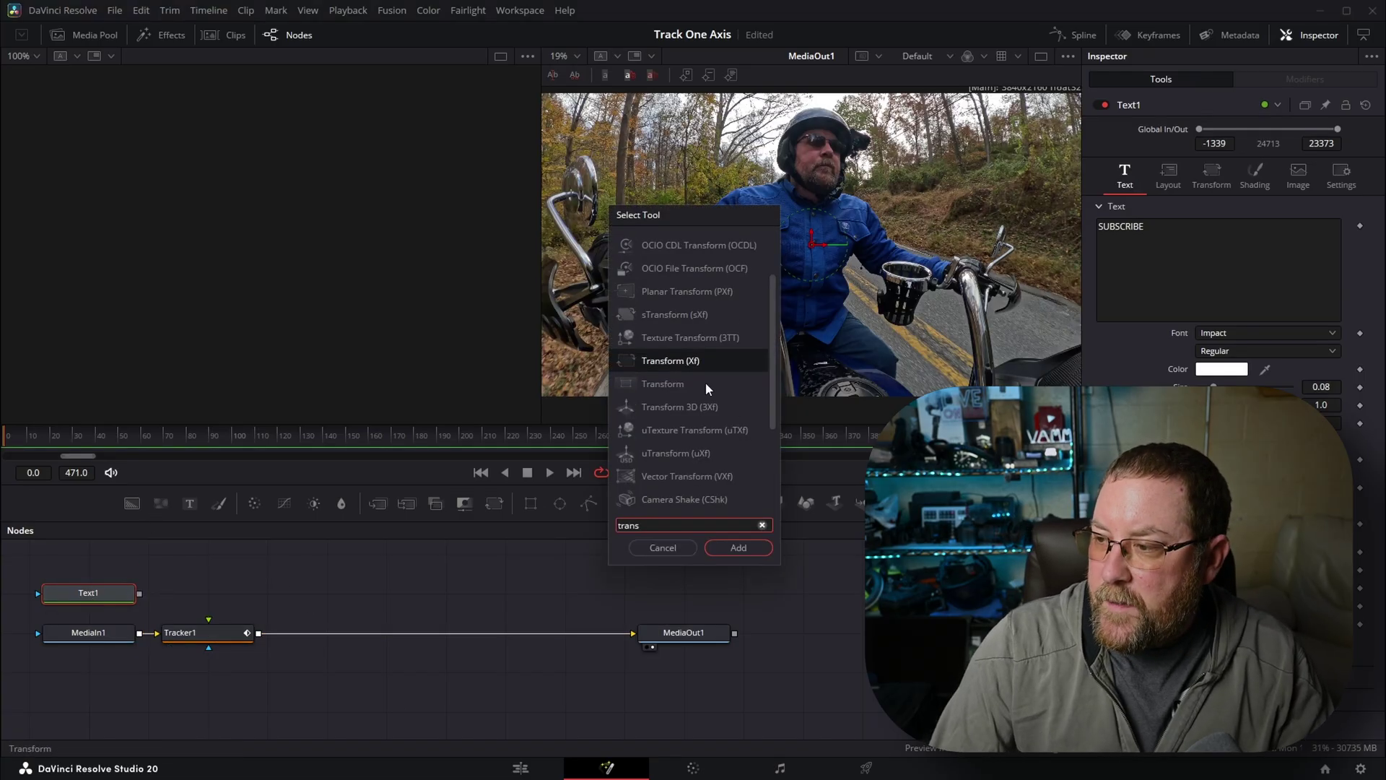
click(744, 550)
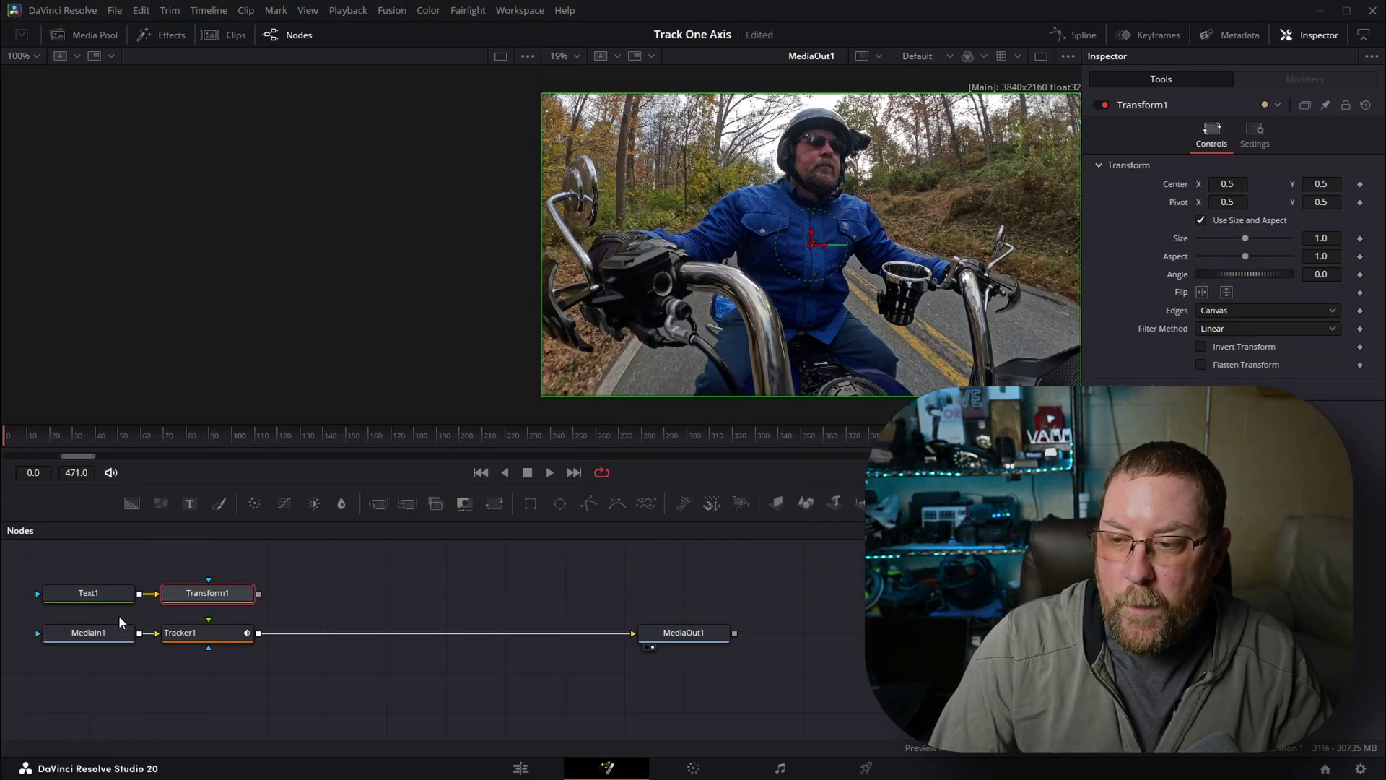
Merge Transform1's text over the tracked footage and move SUBSCRIBE to the upper left.
drag(259, 594, 335, 586)
drag(277, 629, 262, 632)
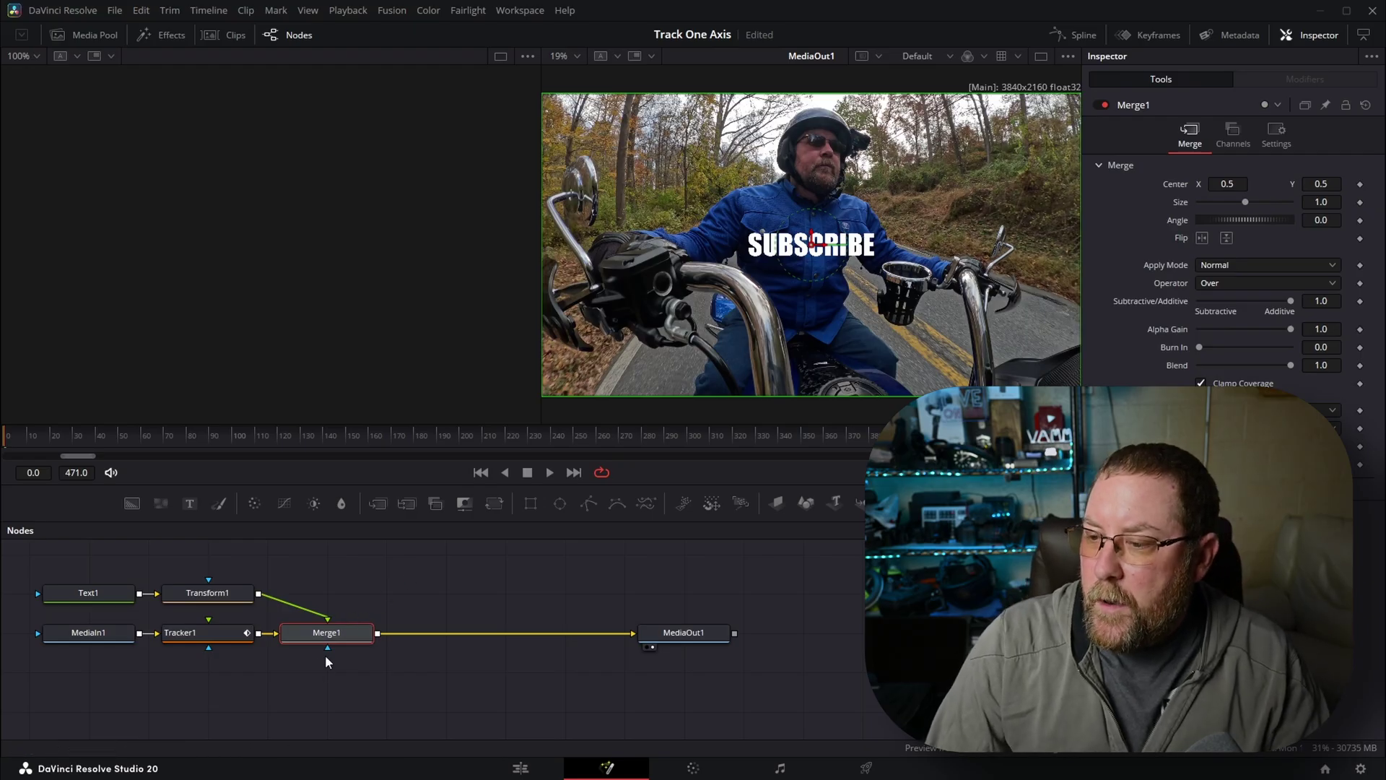
click(210, 598)
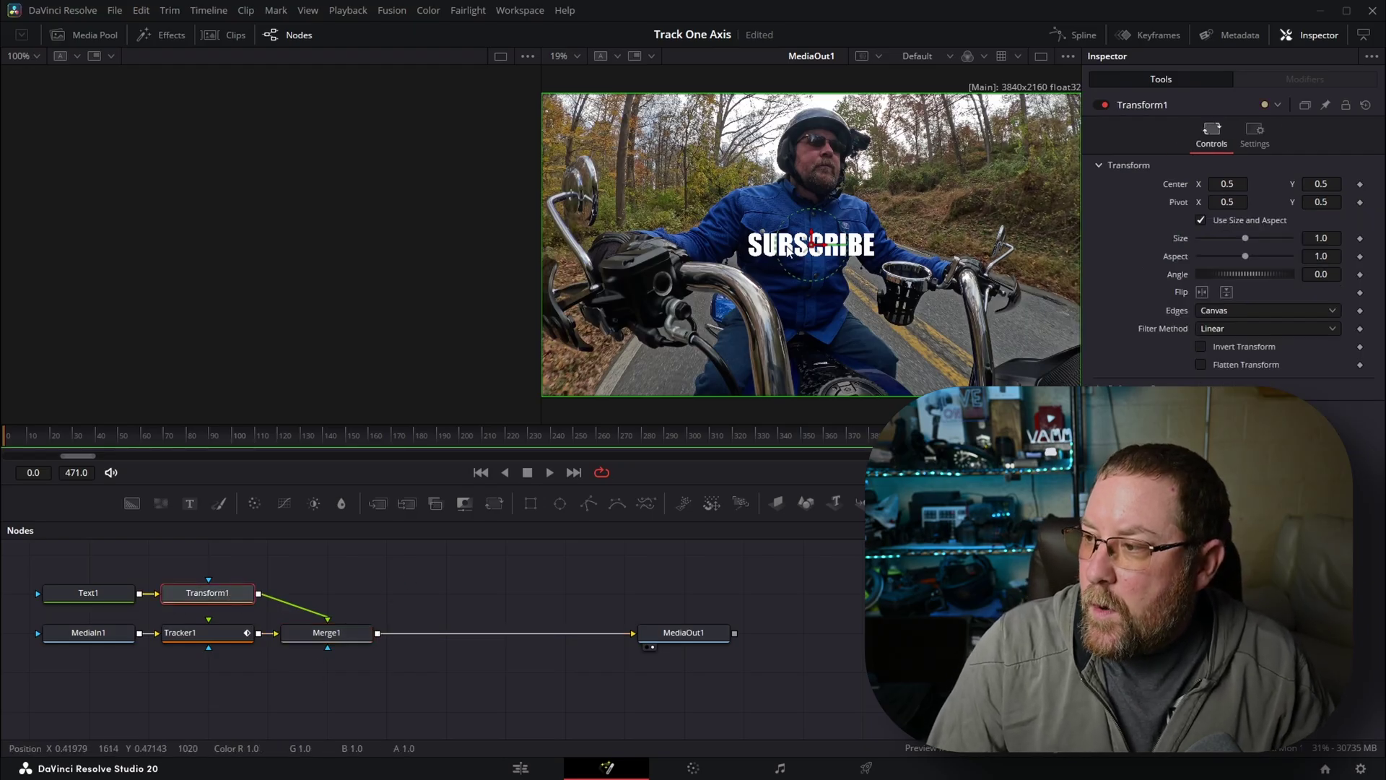
drag(813, 245, 682, 149)
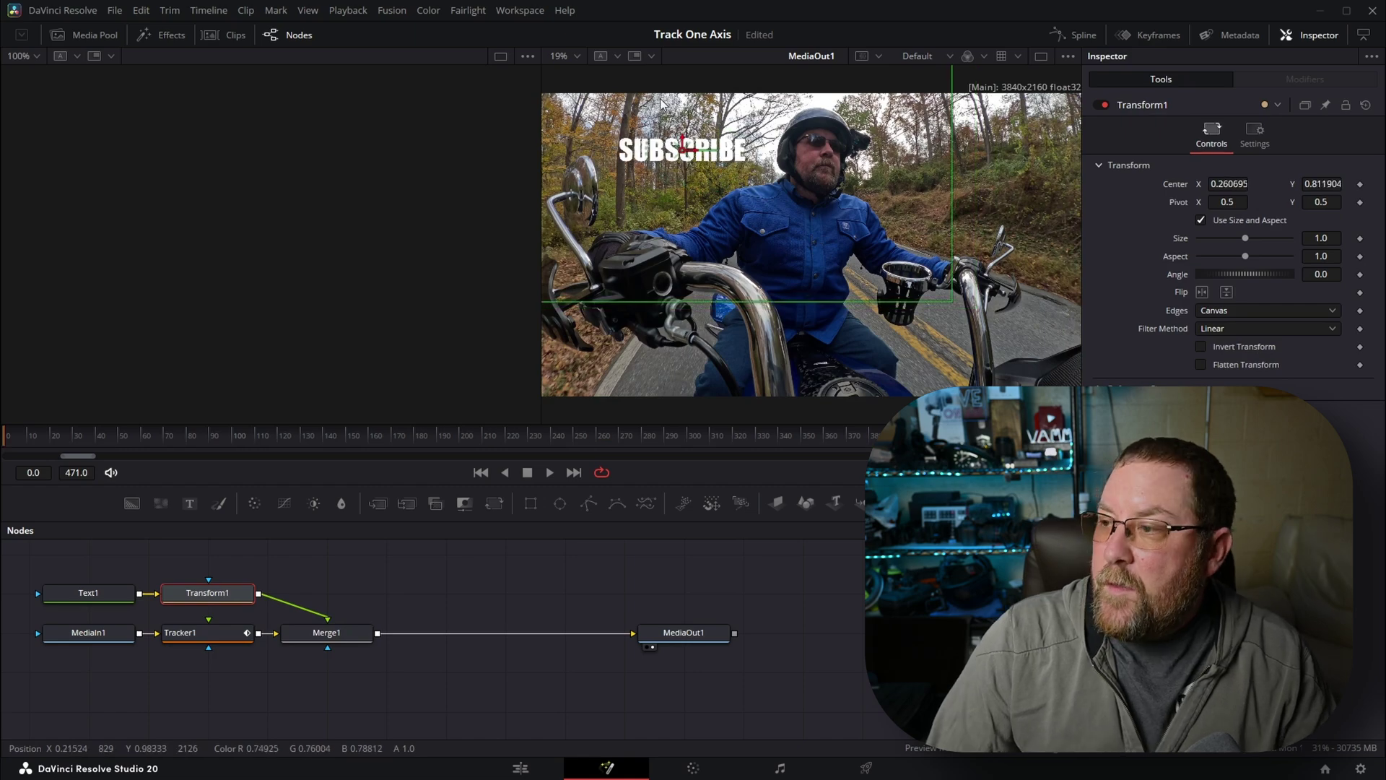
Try adjusting Merge1's Center X, revert it to 0.5, then check Tracker1's settings.
click(322, 632)
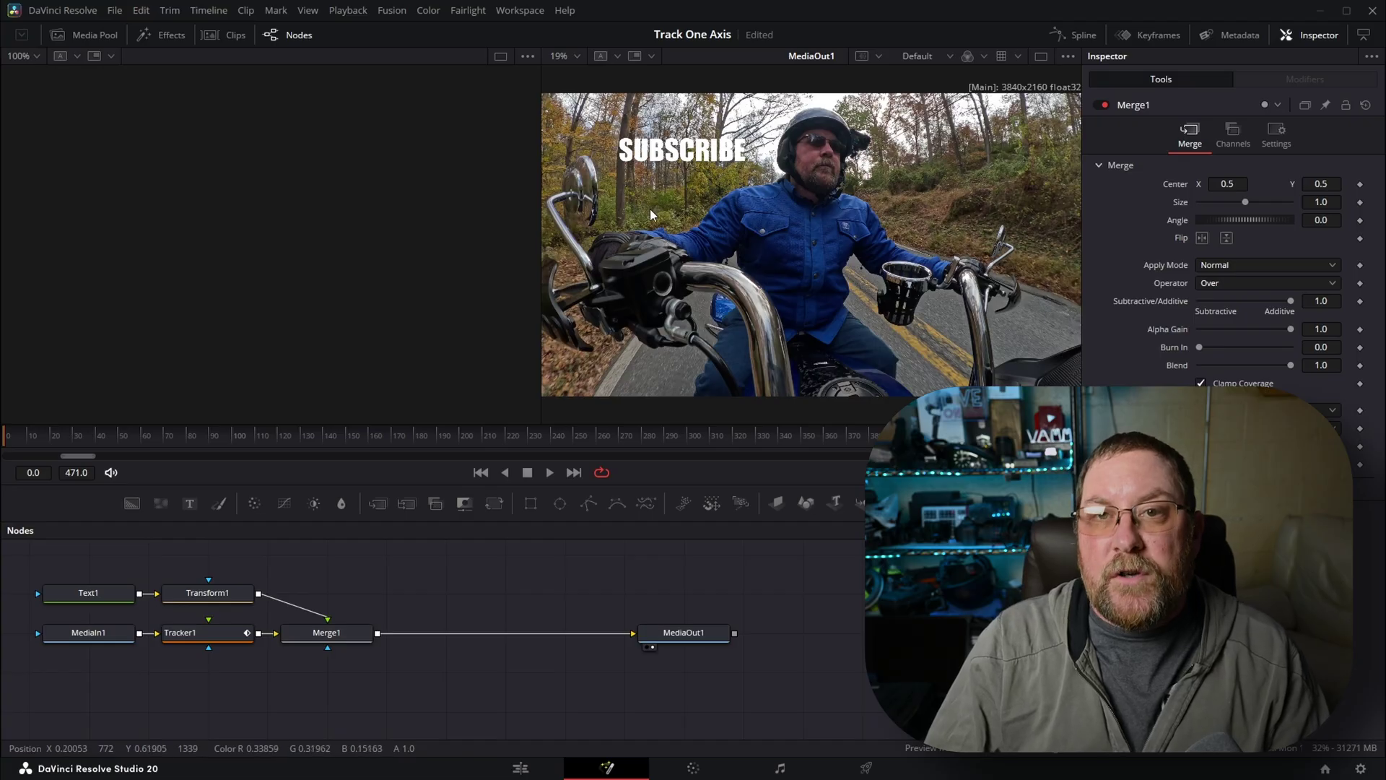
click(337, 634)
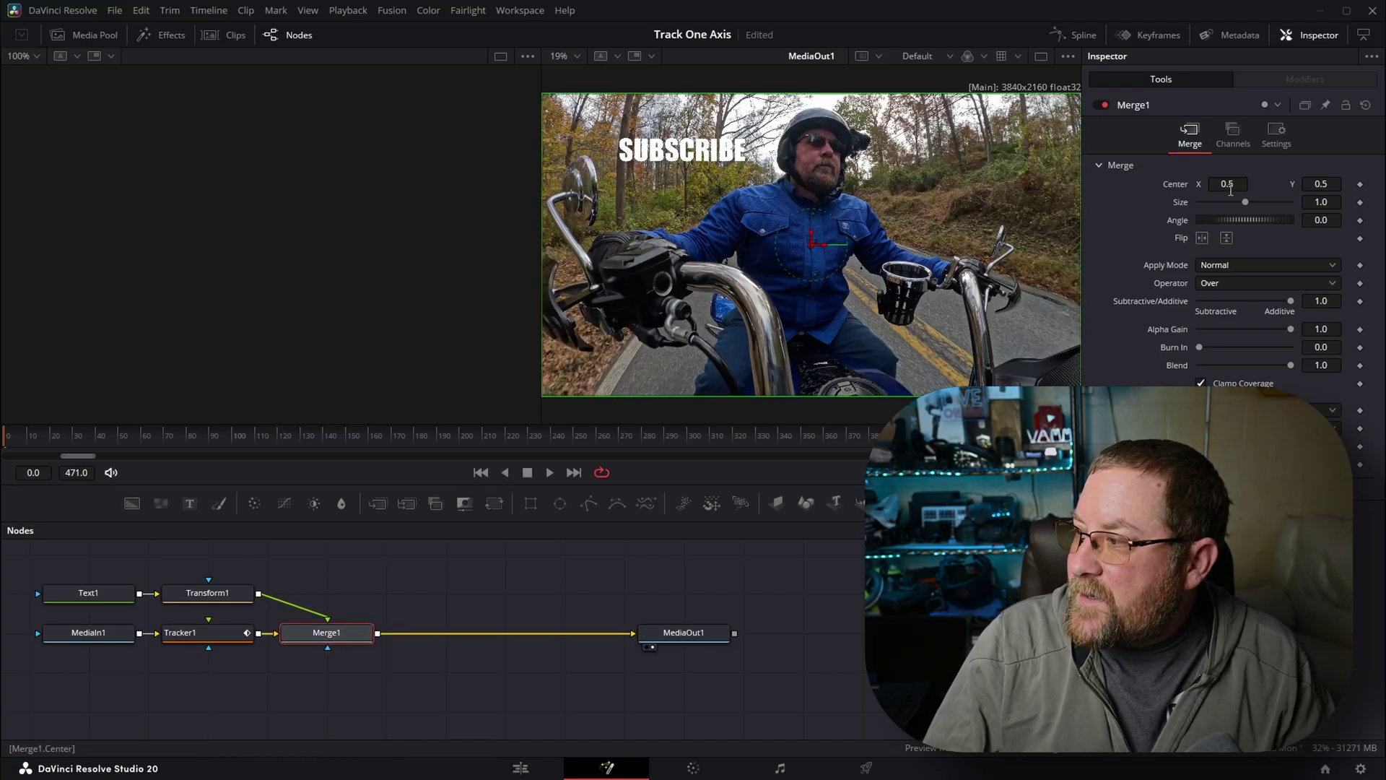
drag(1227, 183, 1209, 183)
key(ctrl+z)
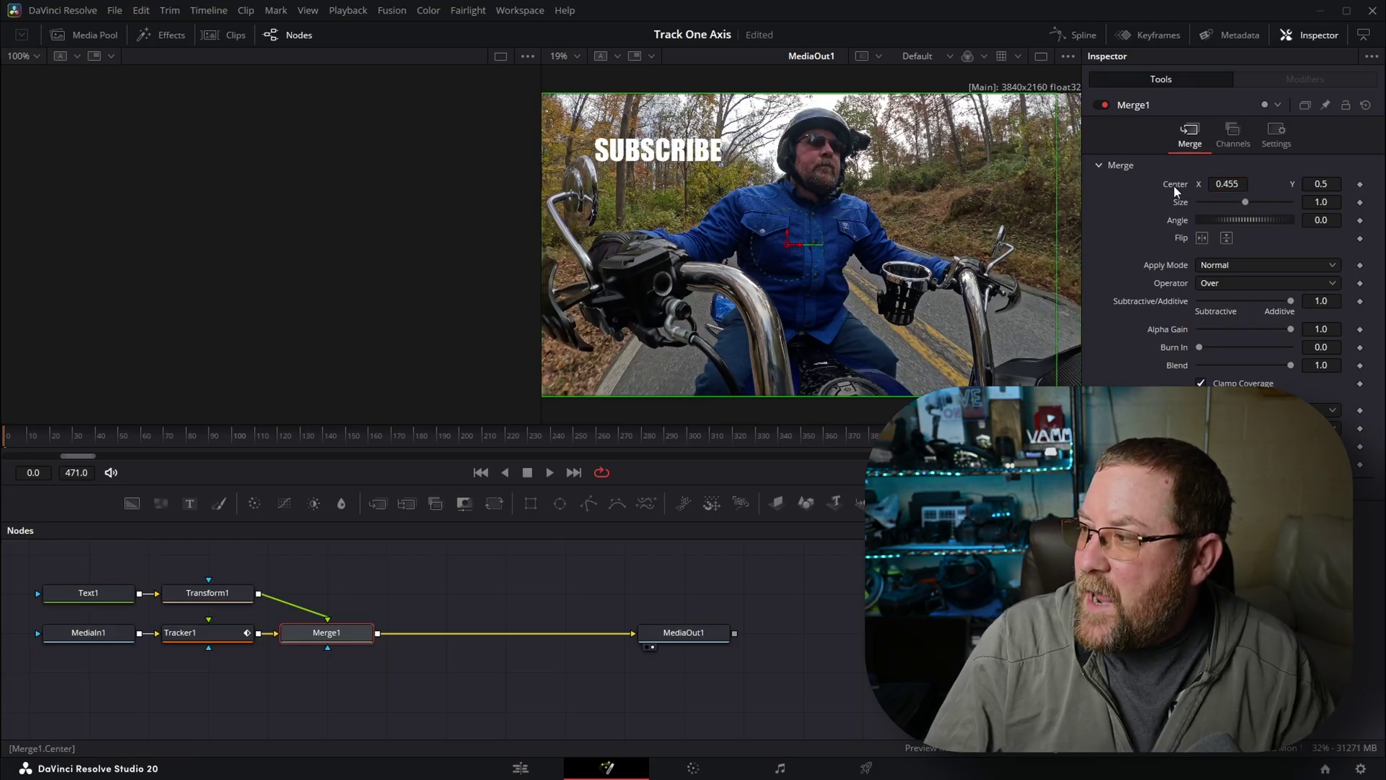
click(202, 637)
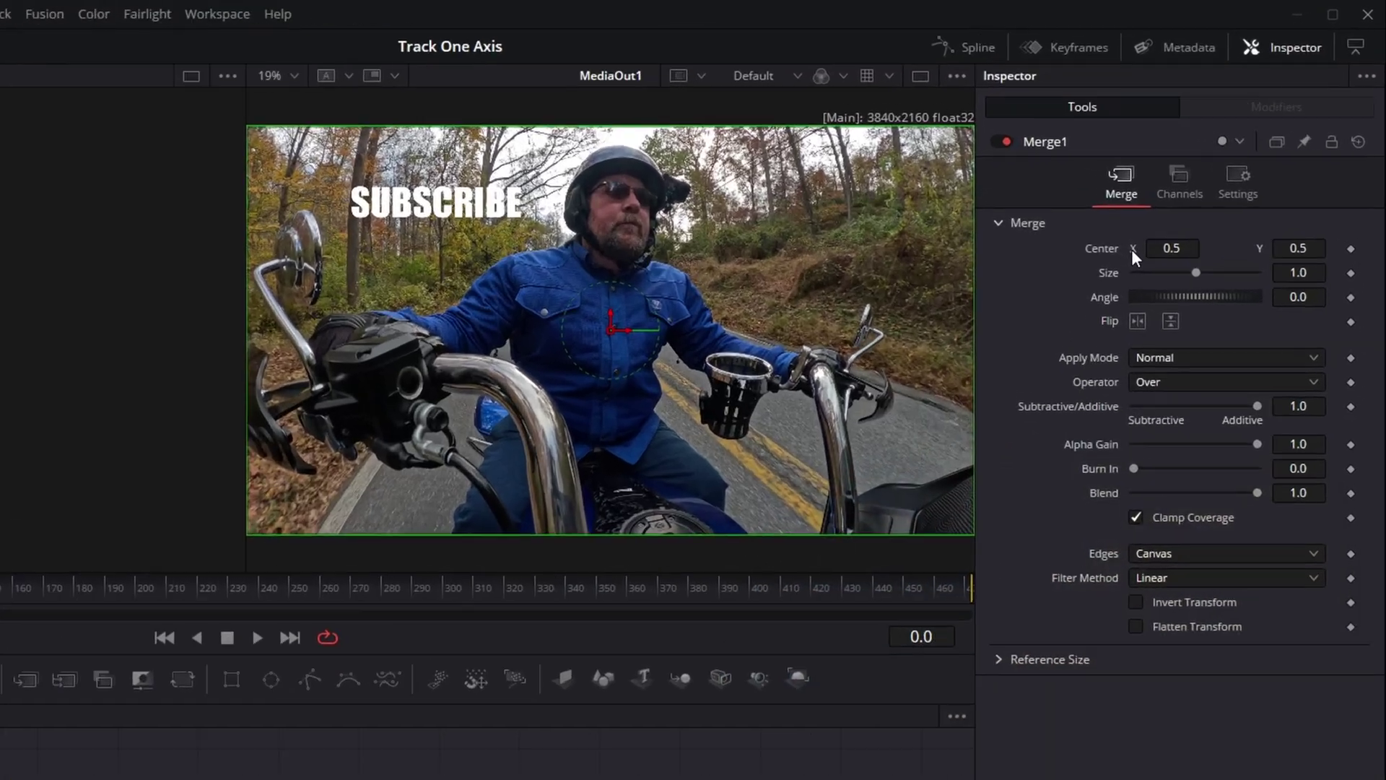
Give Merge1's Center the expression Point(Tracker1.TrackedCenter2.X, 0.5).
right_click(1198, 185)
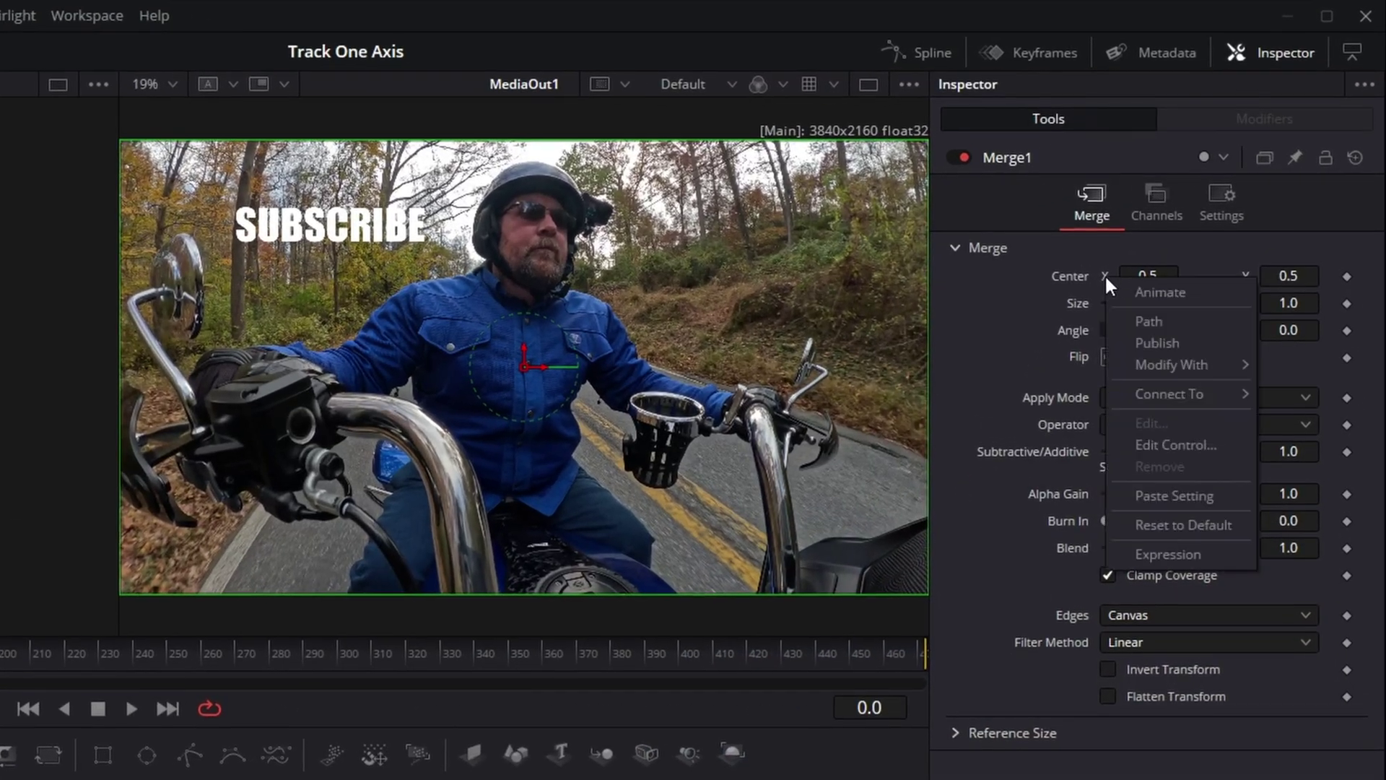
click(1148, 553)
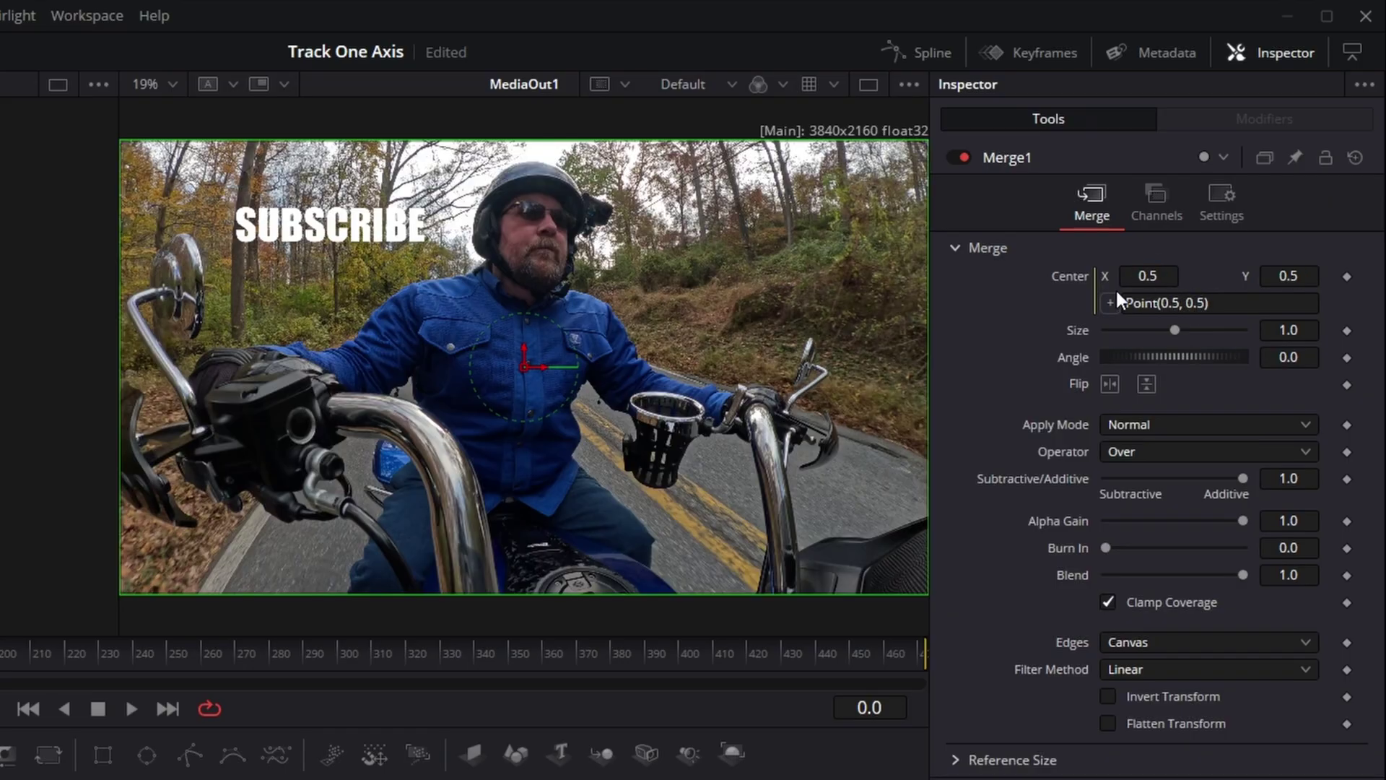
mouse_move(1148, 276)
mouse_down()
mouse_move(1191, 275)
mouse_move(1126, 276)
mouse_move(1173, 275)
mouse_up()
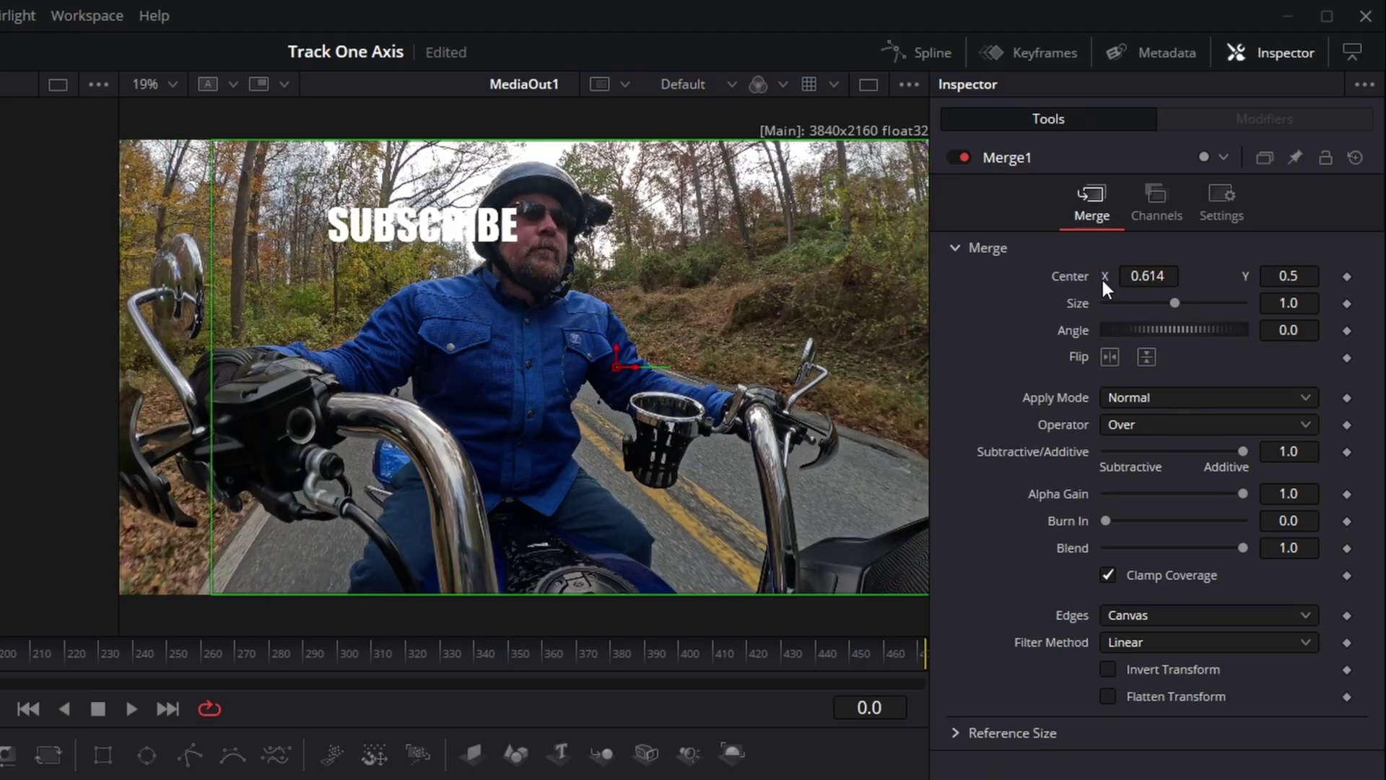
right_click(1102, 276)
click(1143, 547)
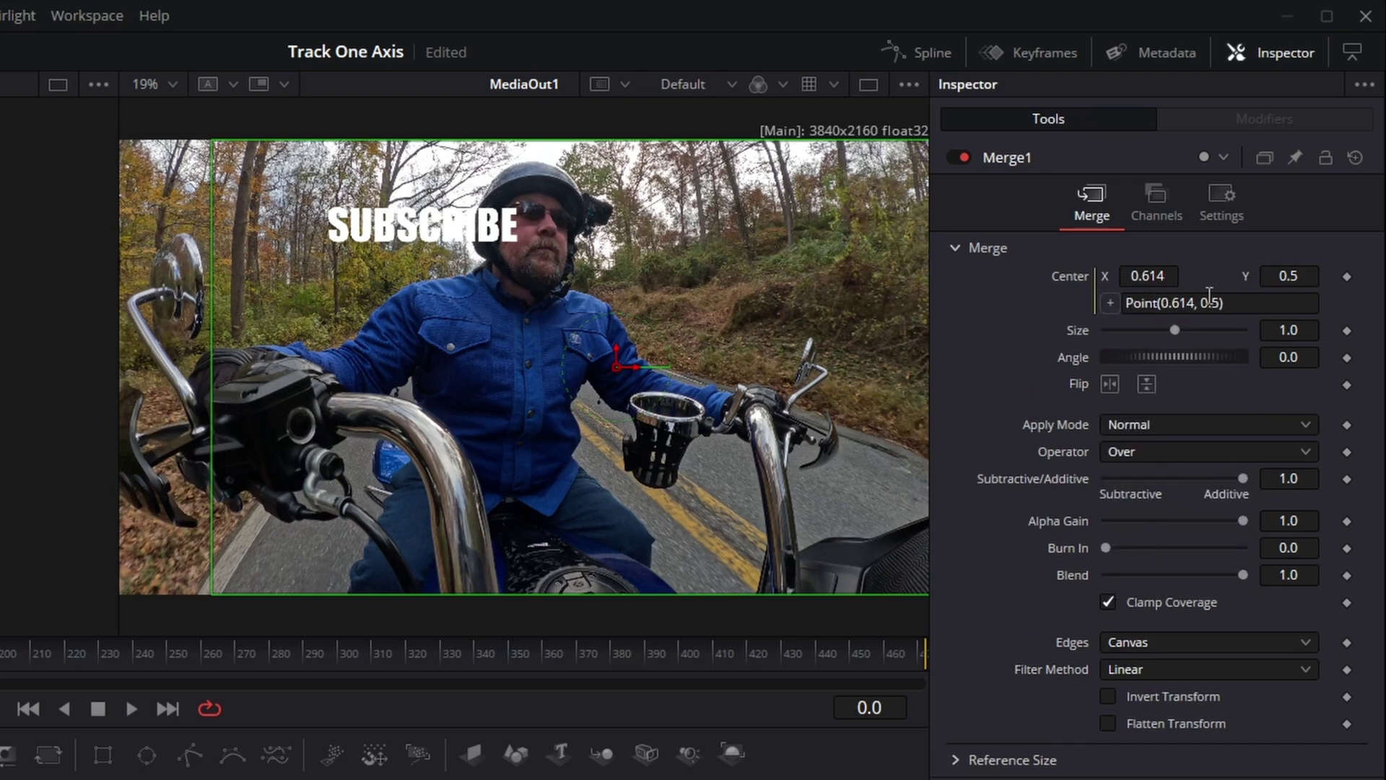
key(ctrl+z)
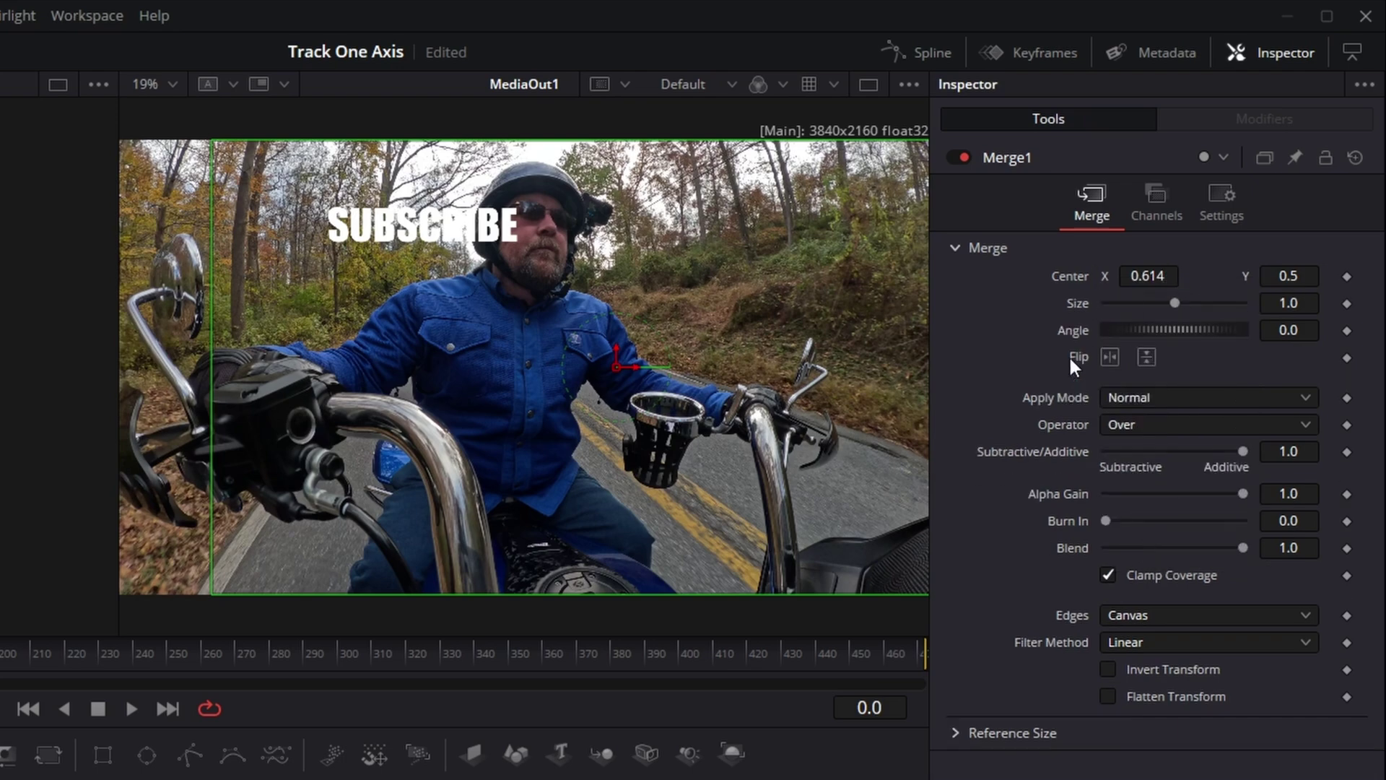
right_click(1102, 276)
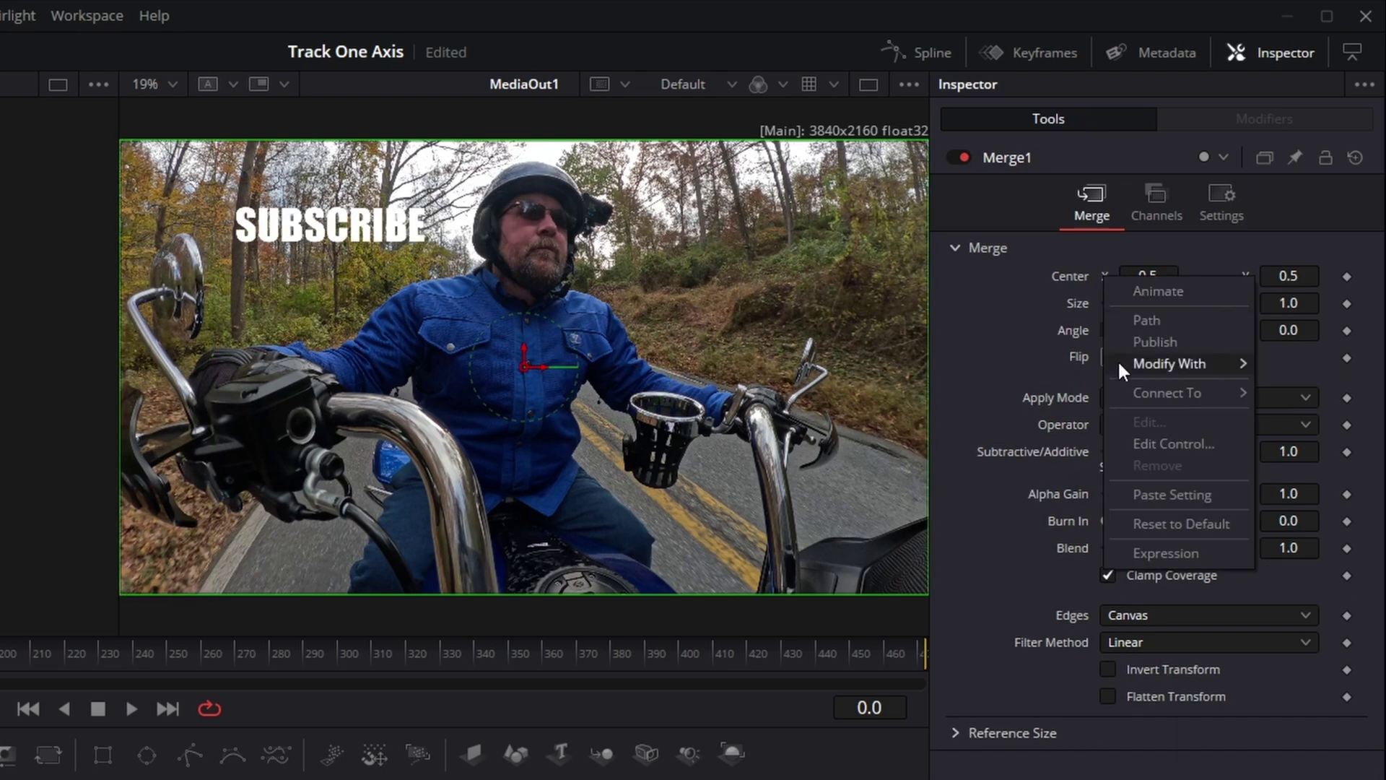
click(1155, 549)
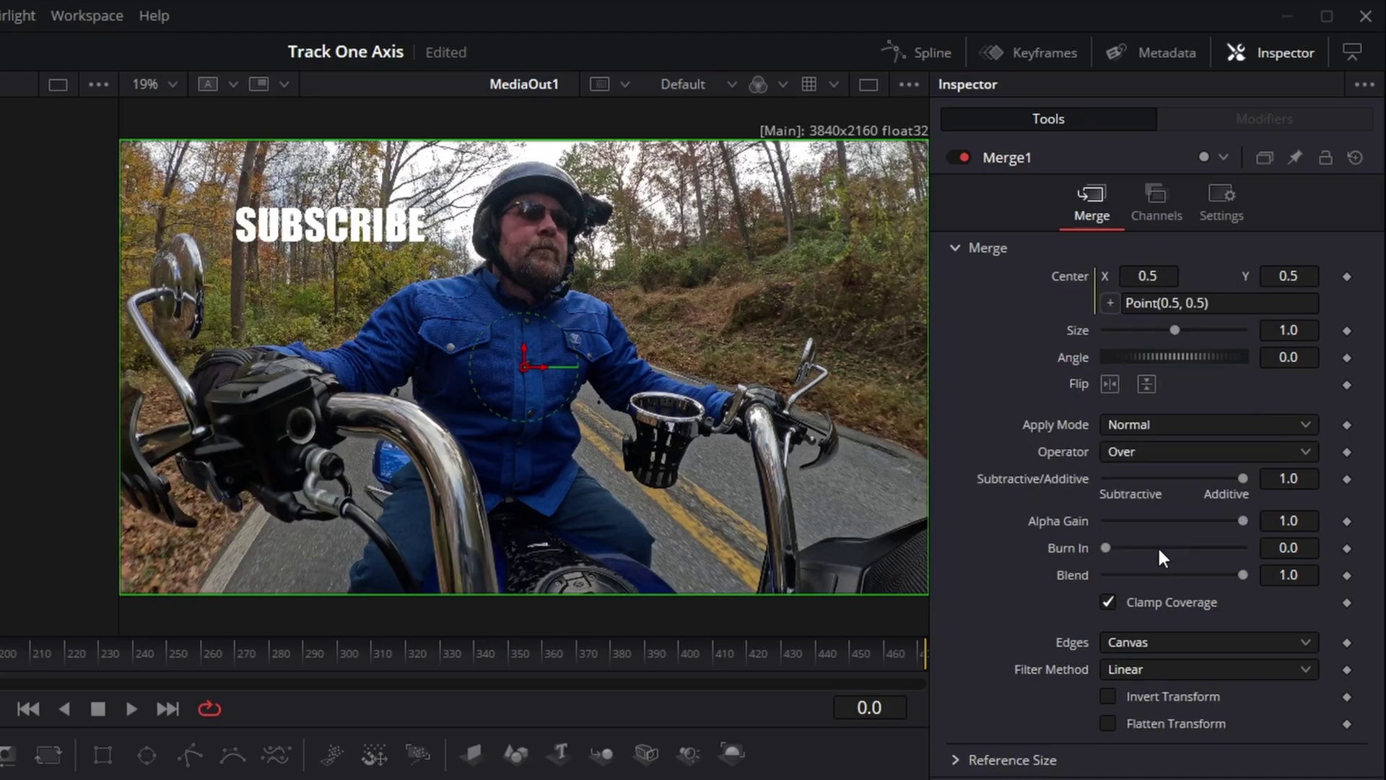
click(1182, 304)
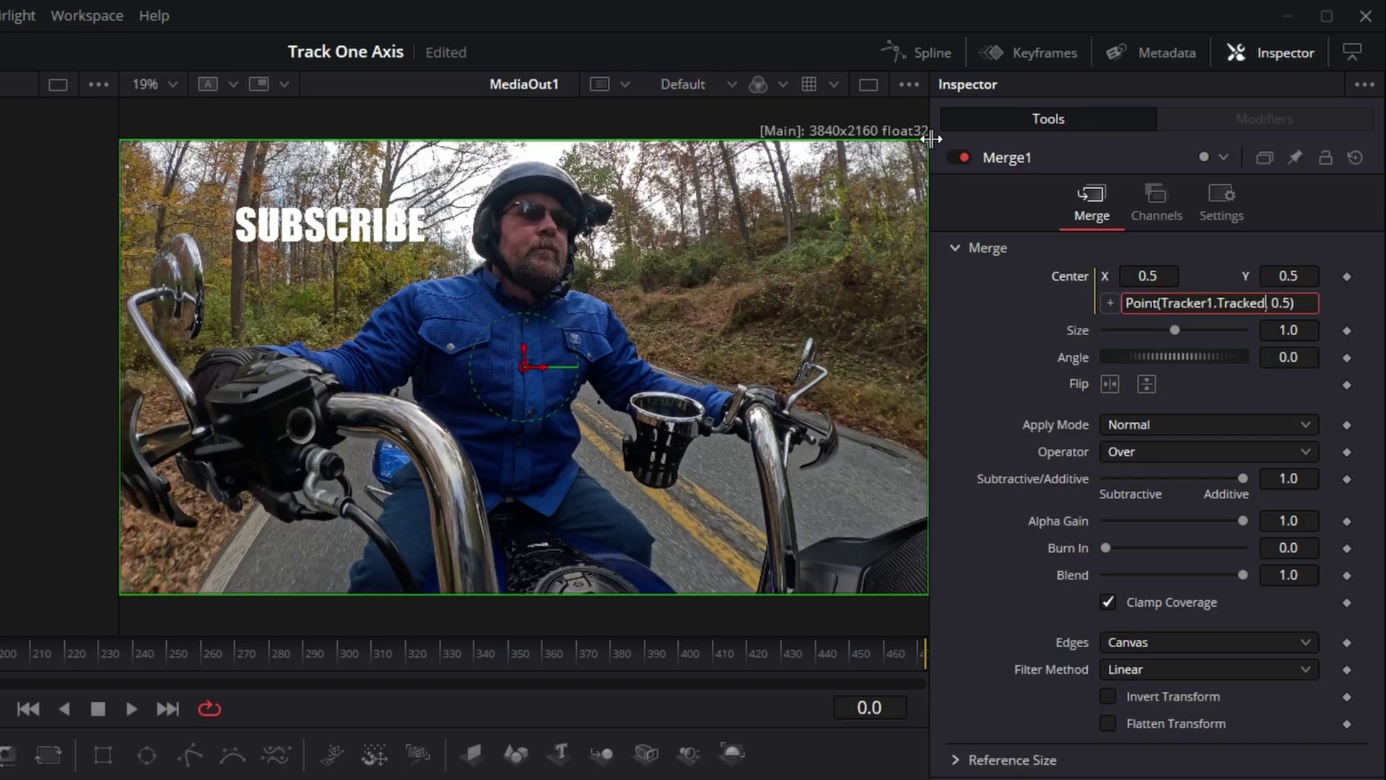
text(.X)
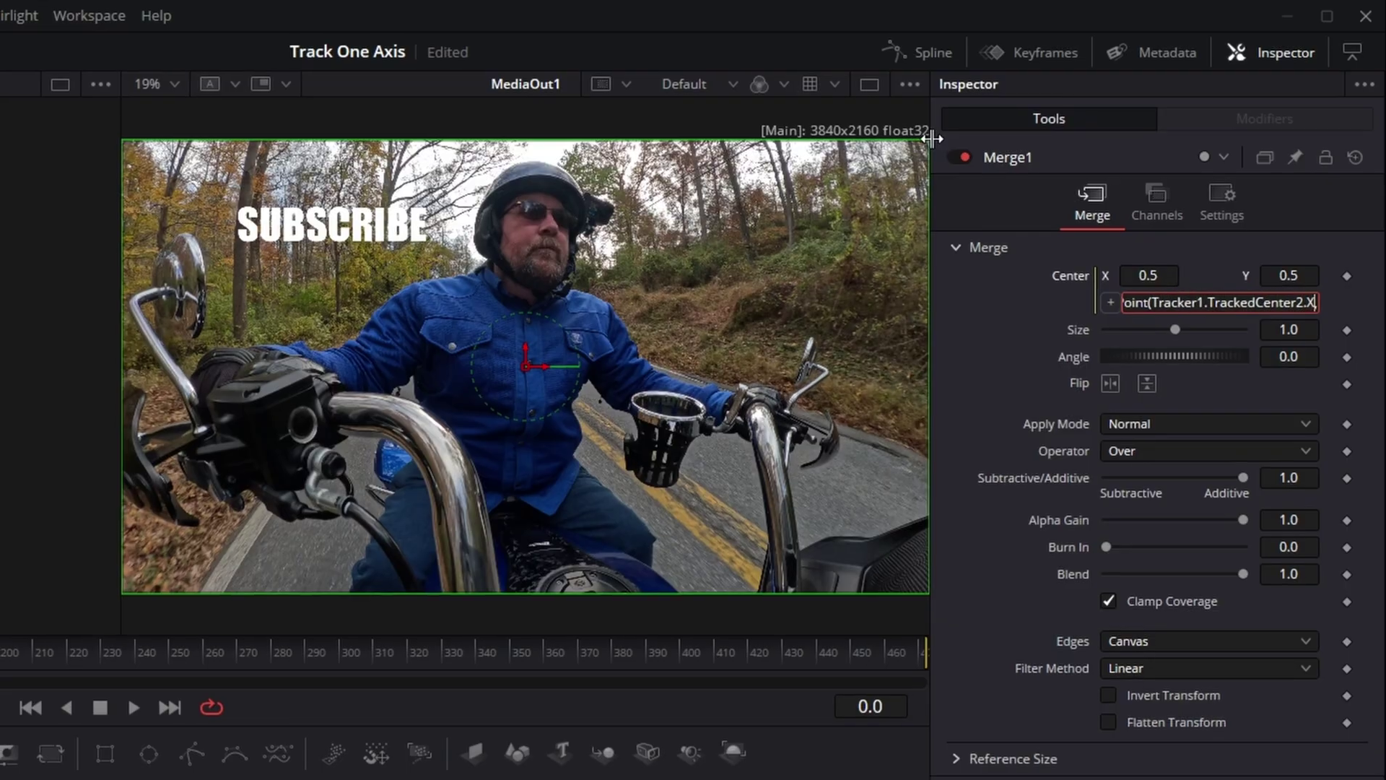
key(Return)
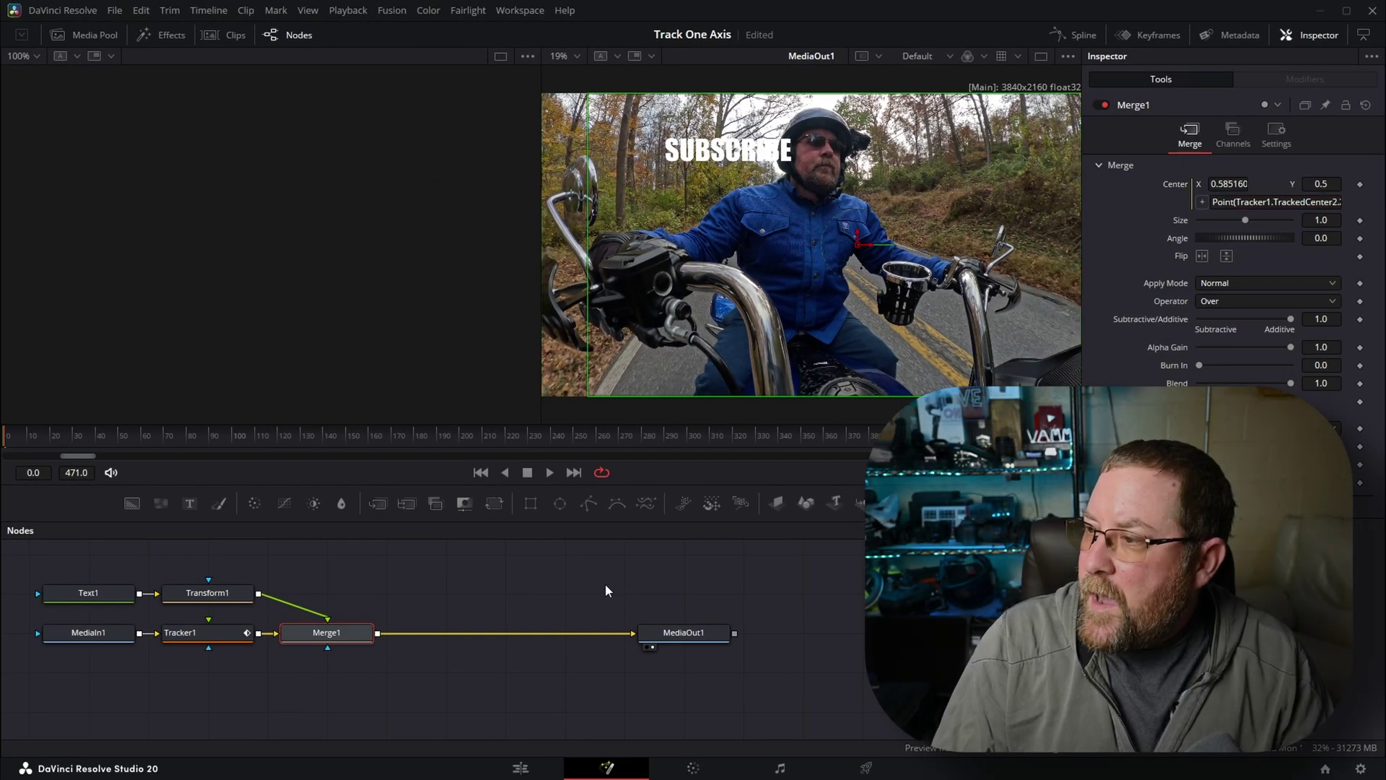
Set Transform1's Center X to 0.161695, check around frame 148, and return to the Edit page.
click(214, 596)
drag(1227, 183, 1172, 183)
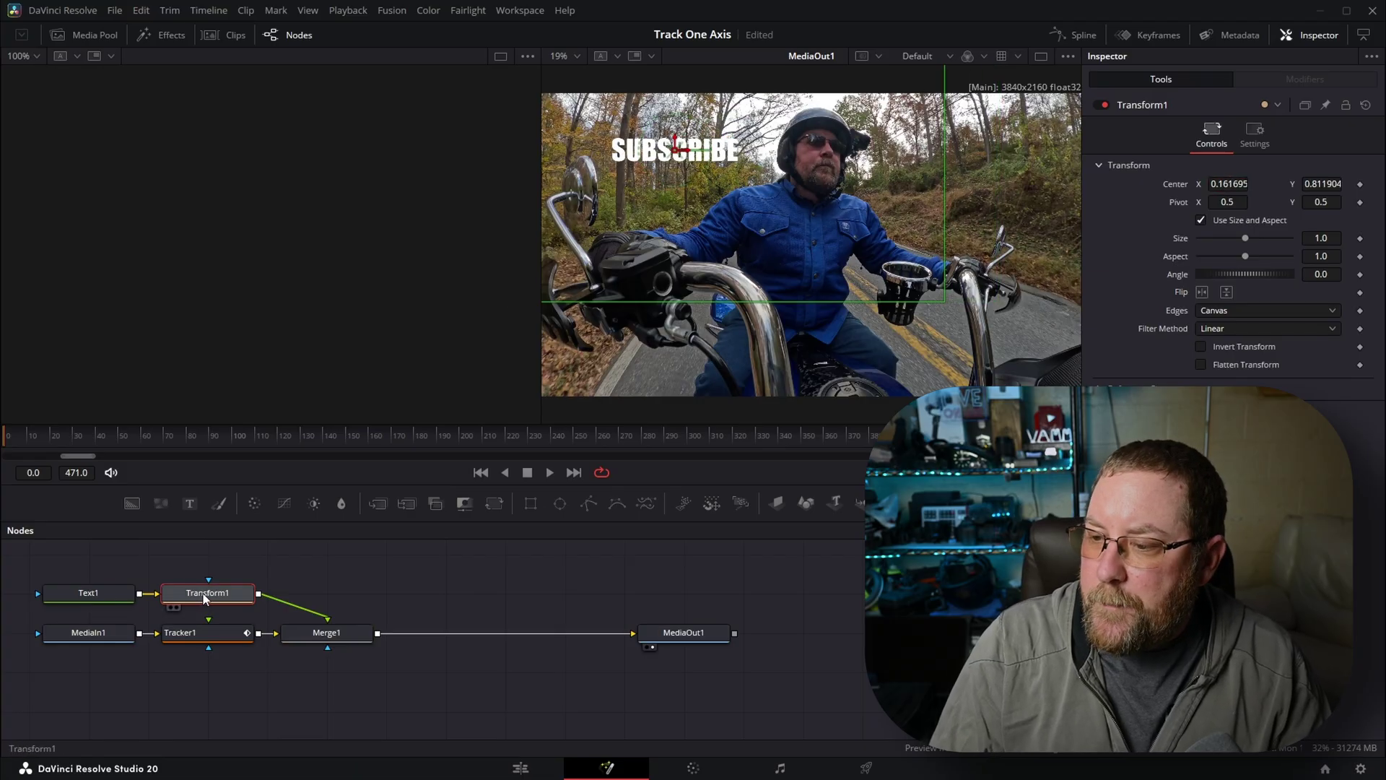
drag(14, 445, 754, 444)
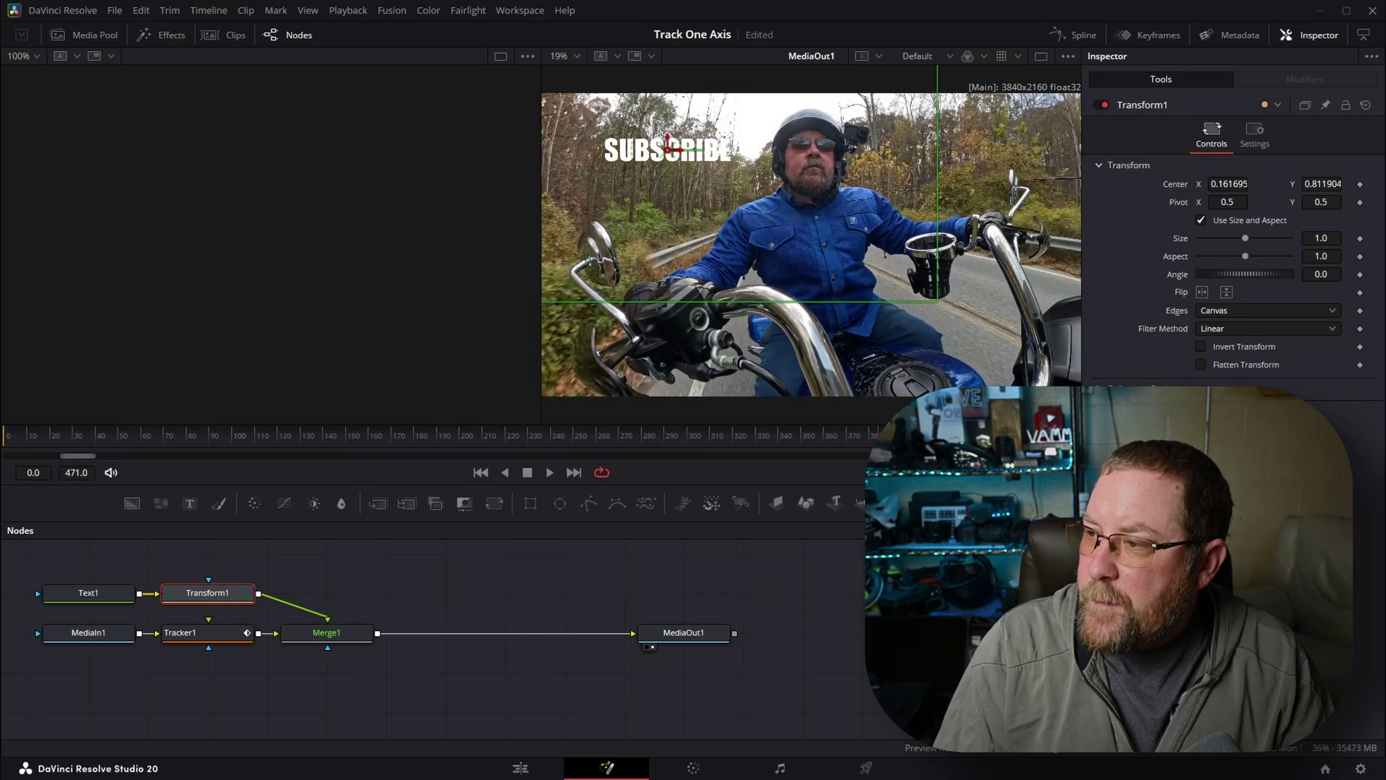
click(521, 768)
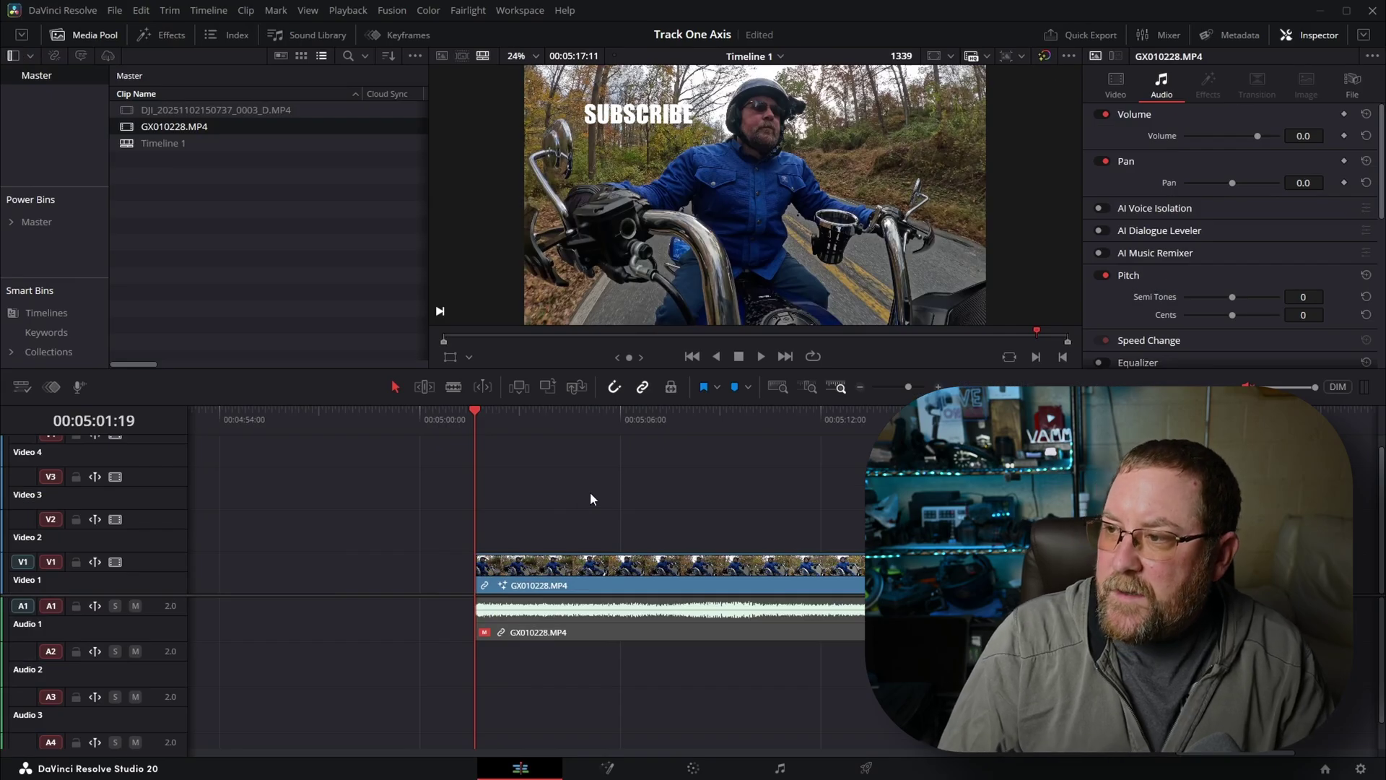
Play the timeline to review the tracked SUBSCRIBE text.
key(space)
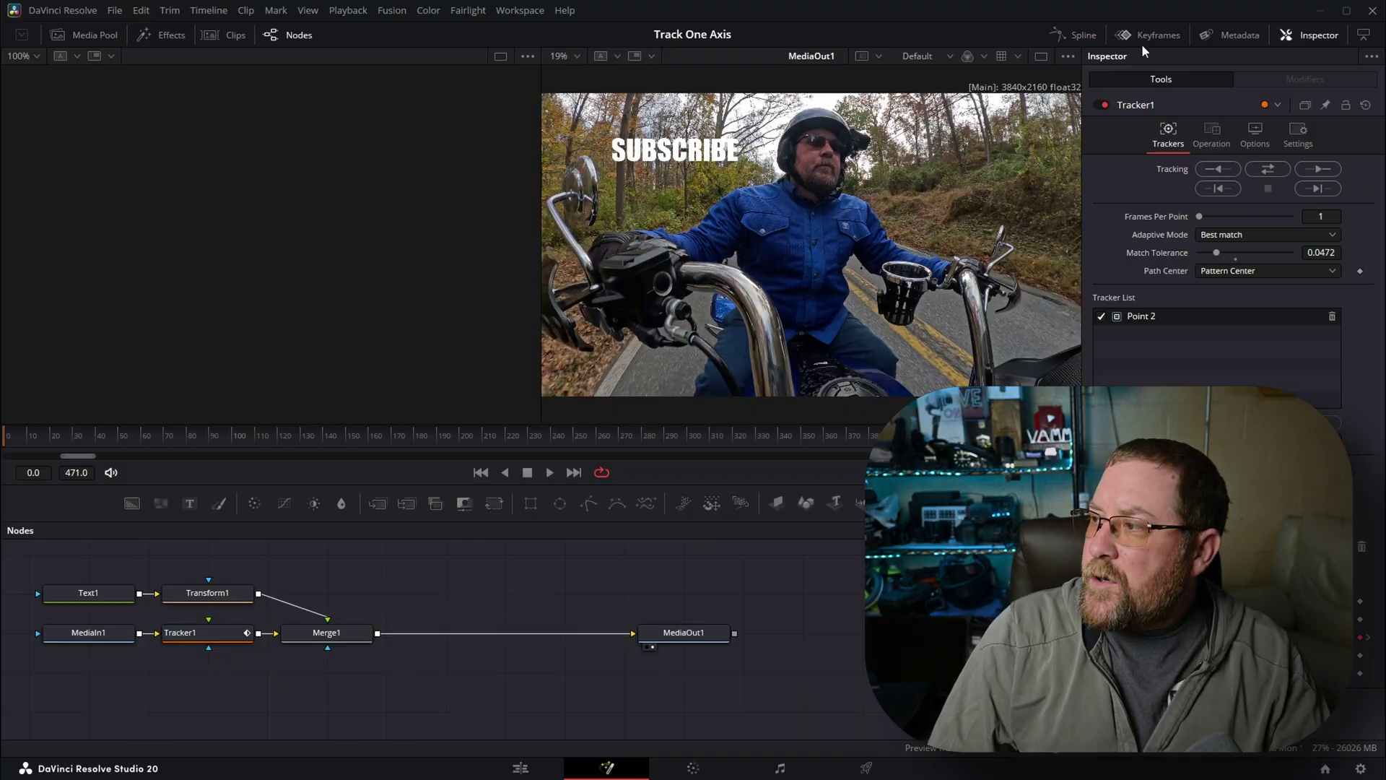
Smooth all points on Tracker1's Displacement spline, then play the result on the Edit page.
click(1080, 36)
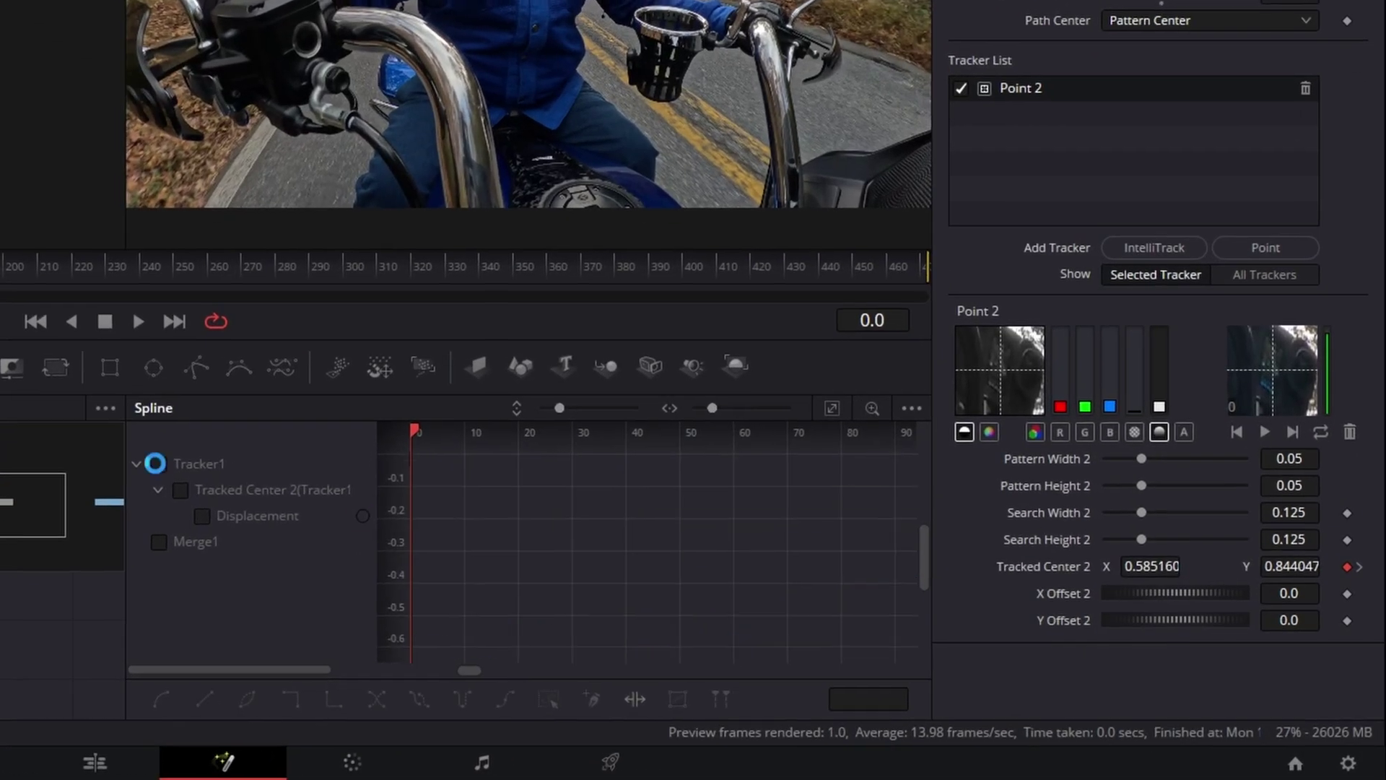
click(564, 569)
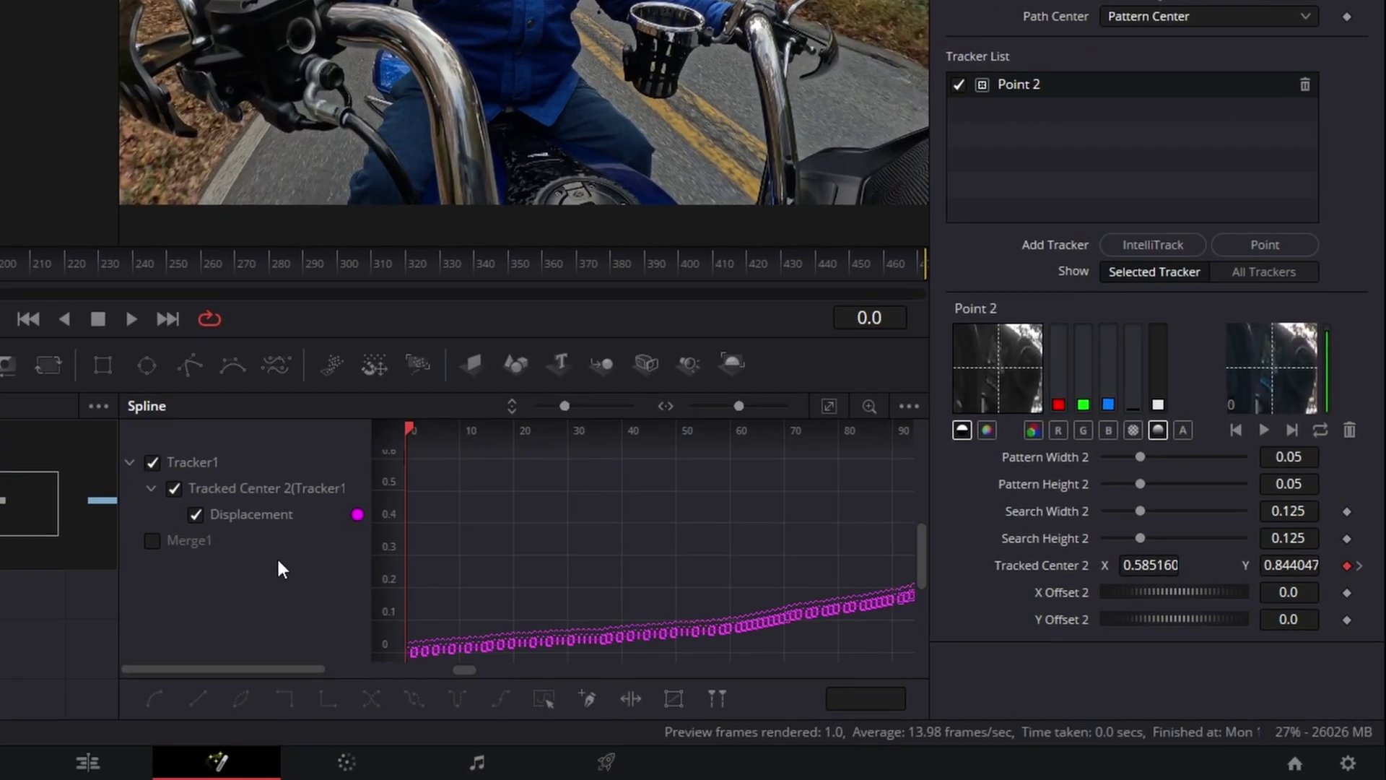
click(829, 406)
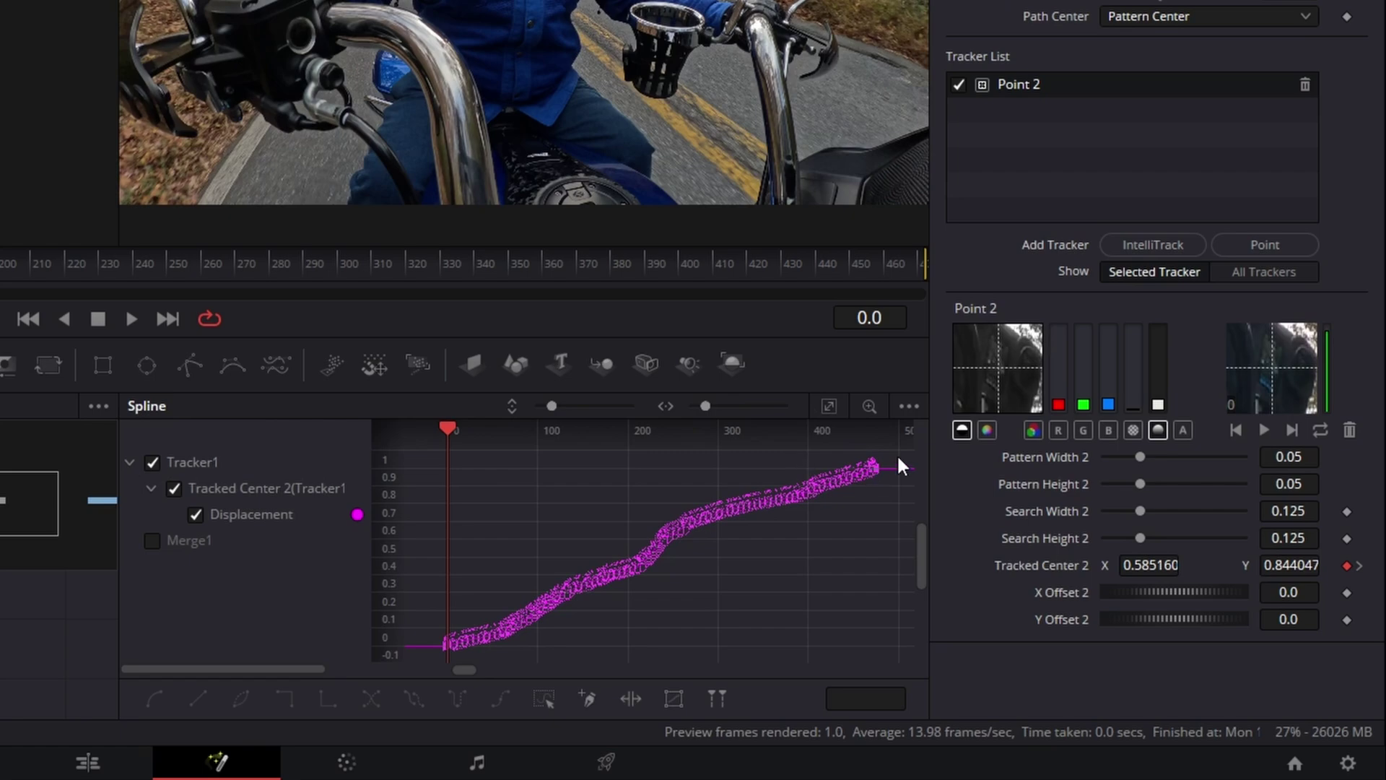
drag(897, 454, 419, 669)
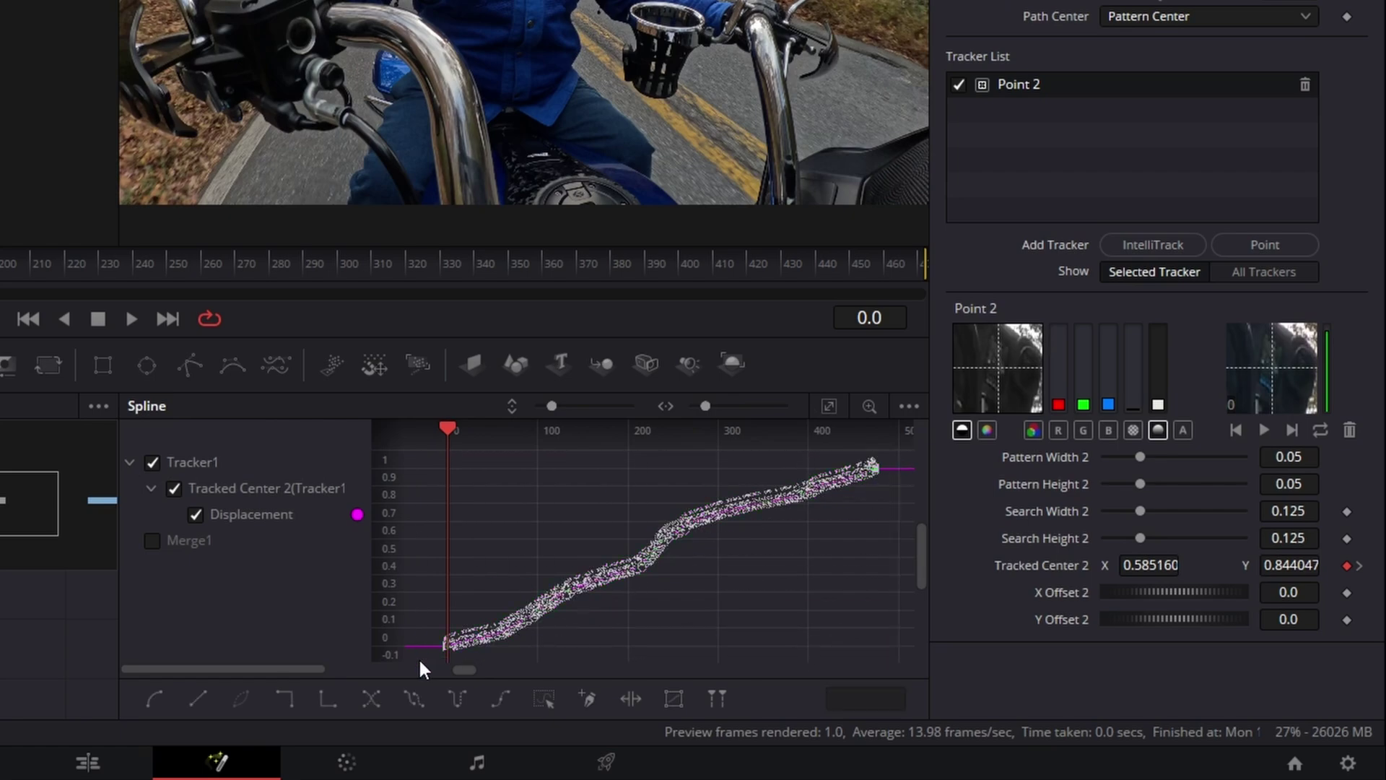
click(154, 697)
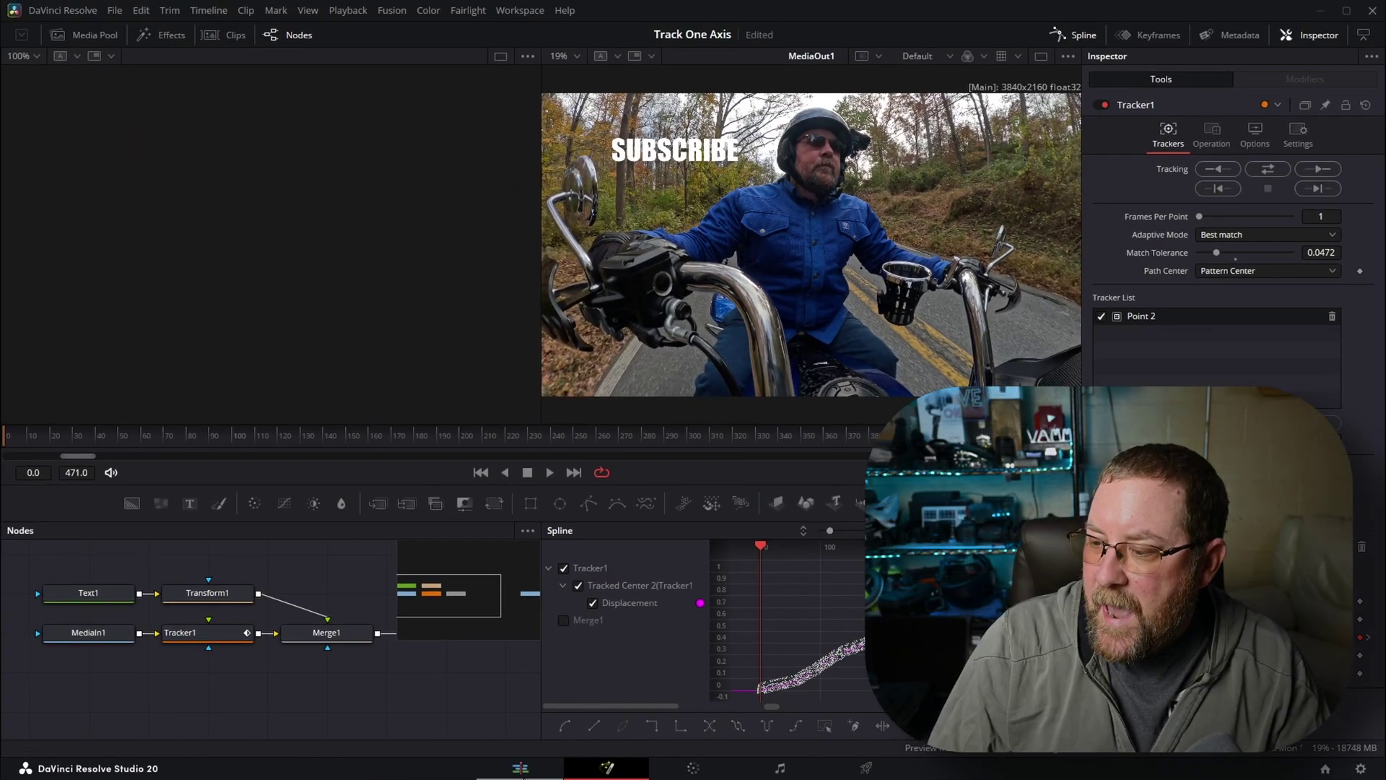
click(519, 768)
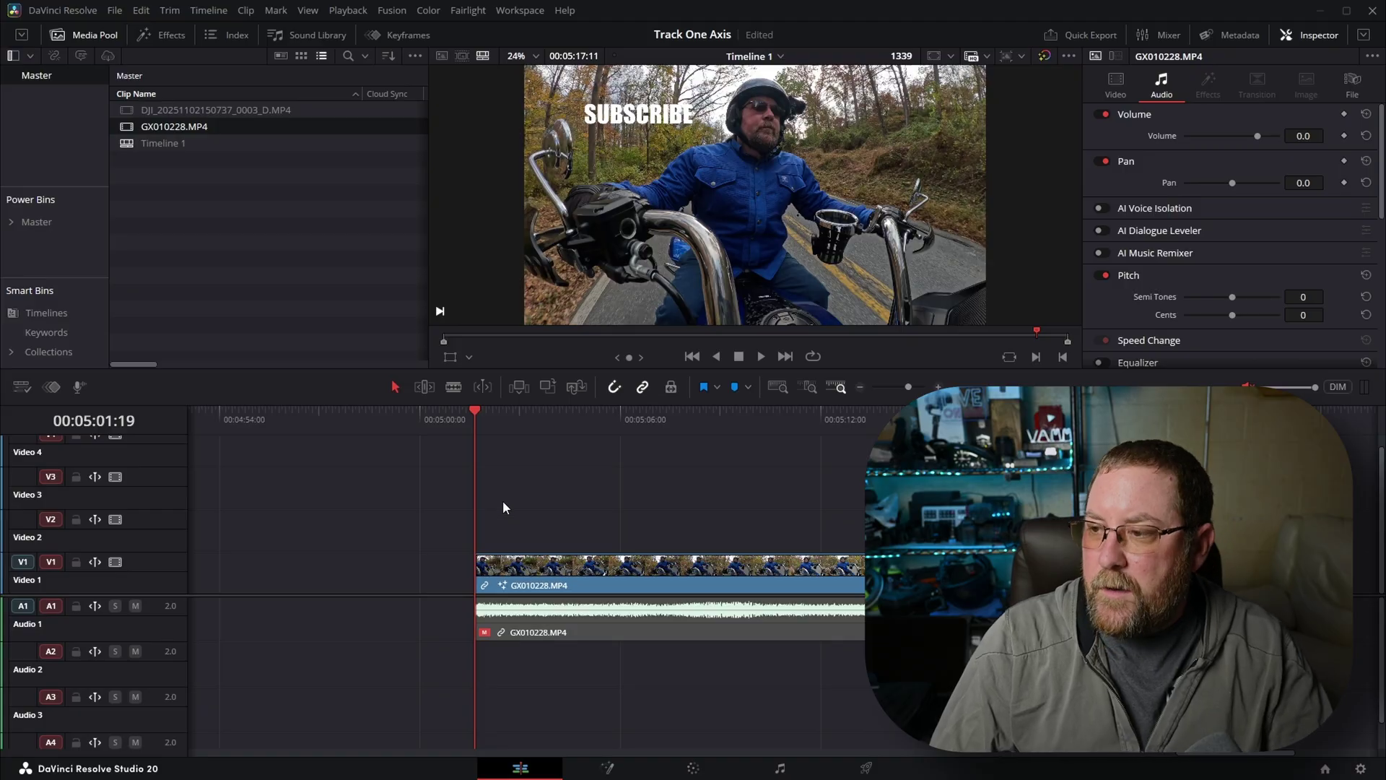
key(space)
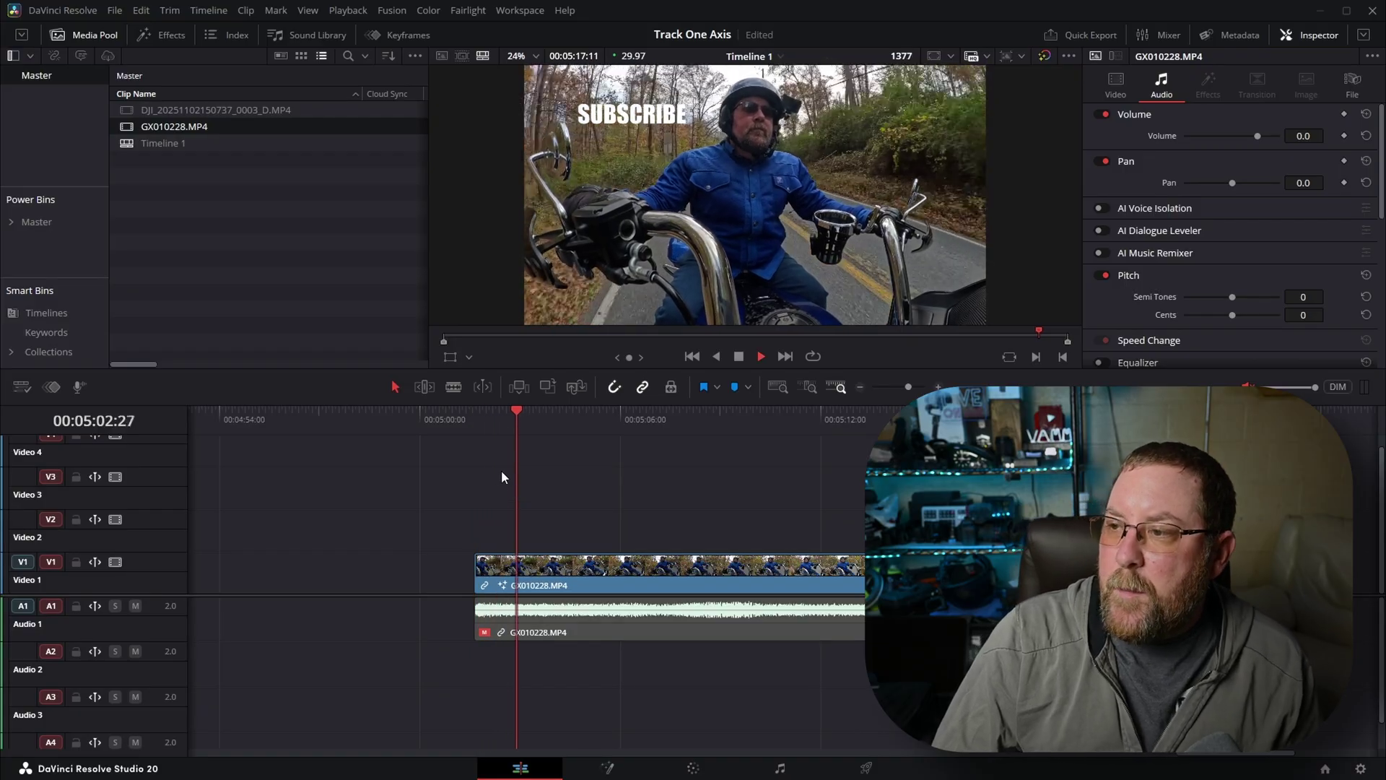